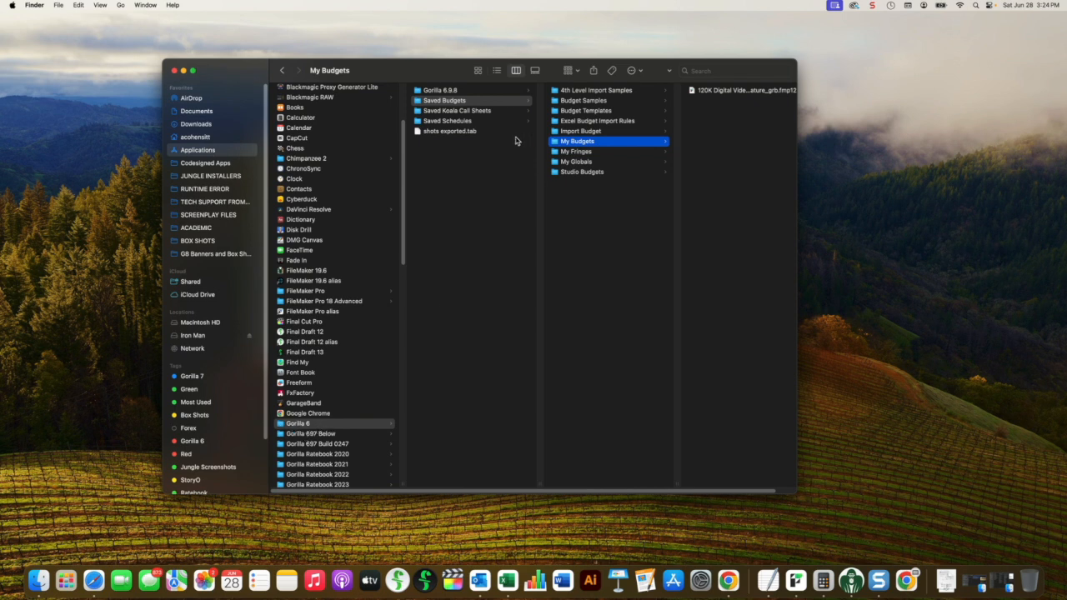
Step: Browse the Gorilla 6 Saved Budgets and Saved Schedules folders and select Hotel Cucaracha Demo 690_grs.fmp12 in My Schedules
key("Left")
left_click(459, 122)
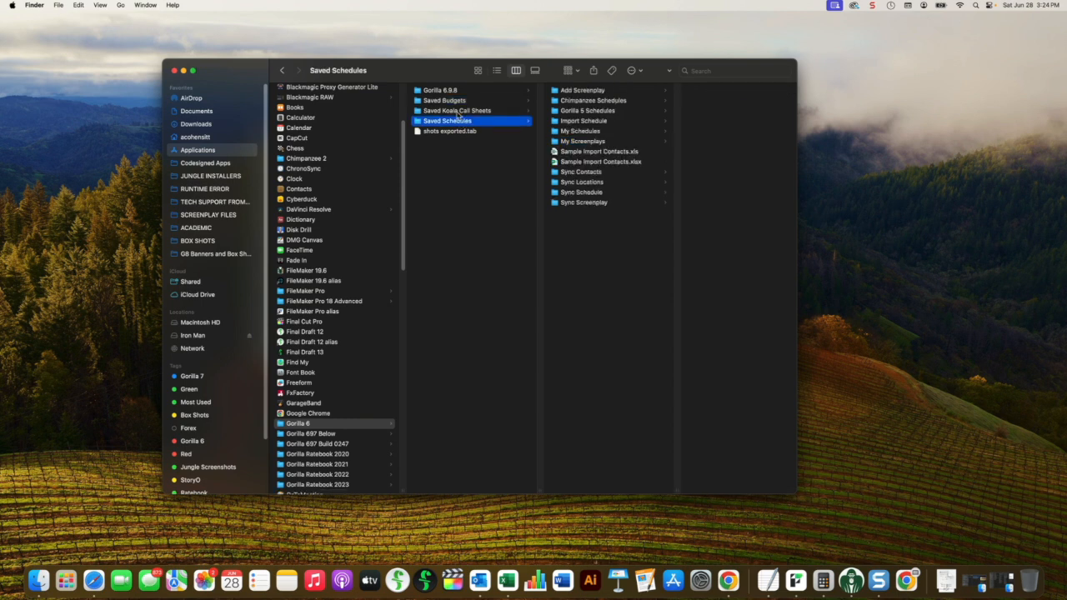
left_click(456, 102)
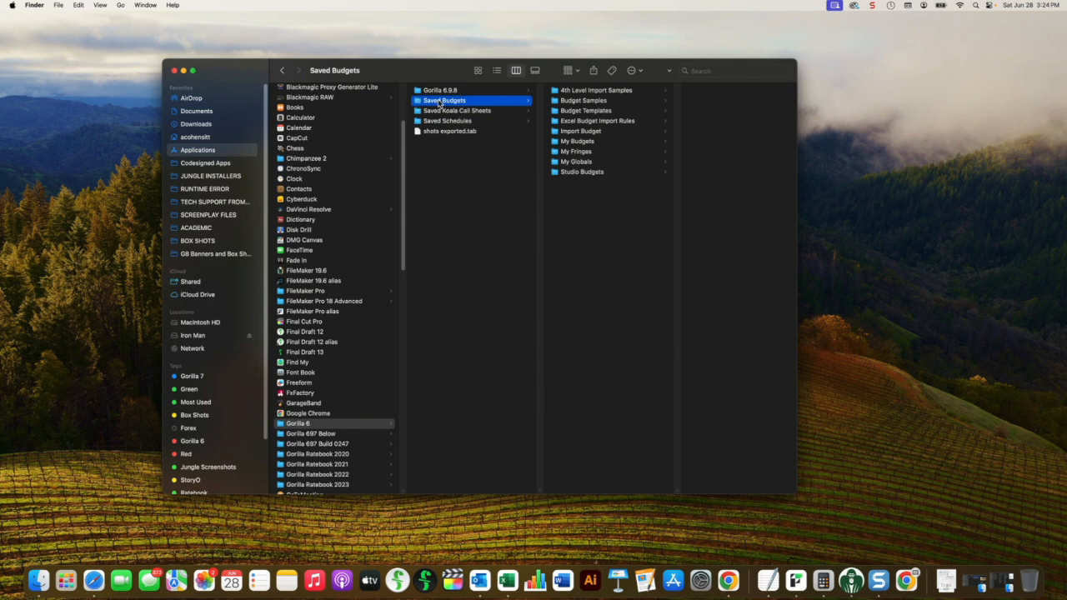
left_click(444, 123)
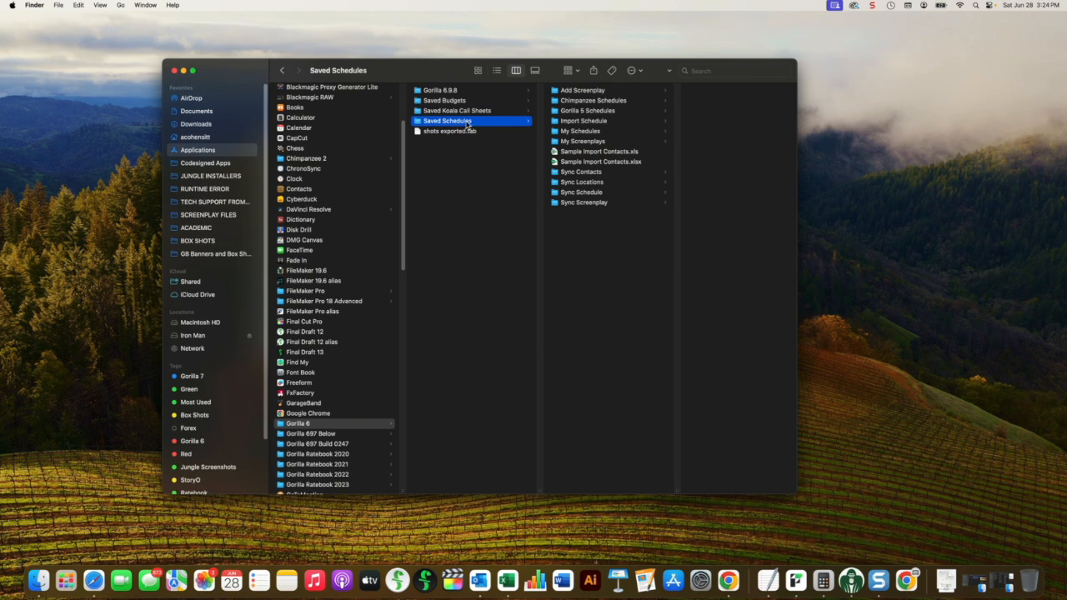
left_click(572, 131)
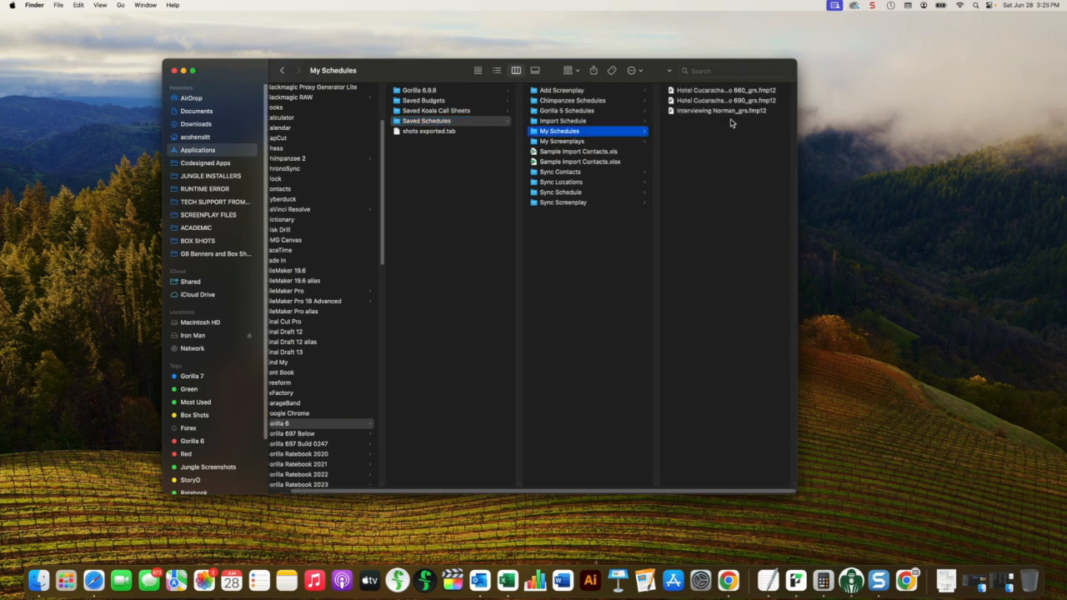
left_click_drag(794, 486, 835, 486)
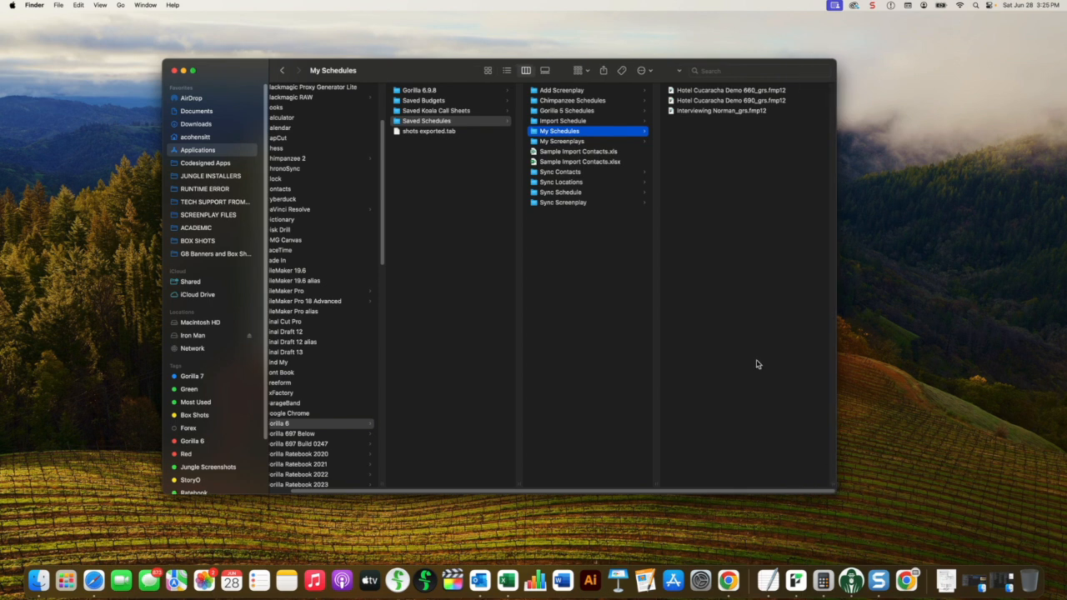
left_click(704, 103)
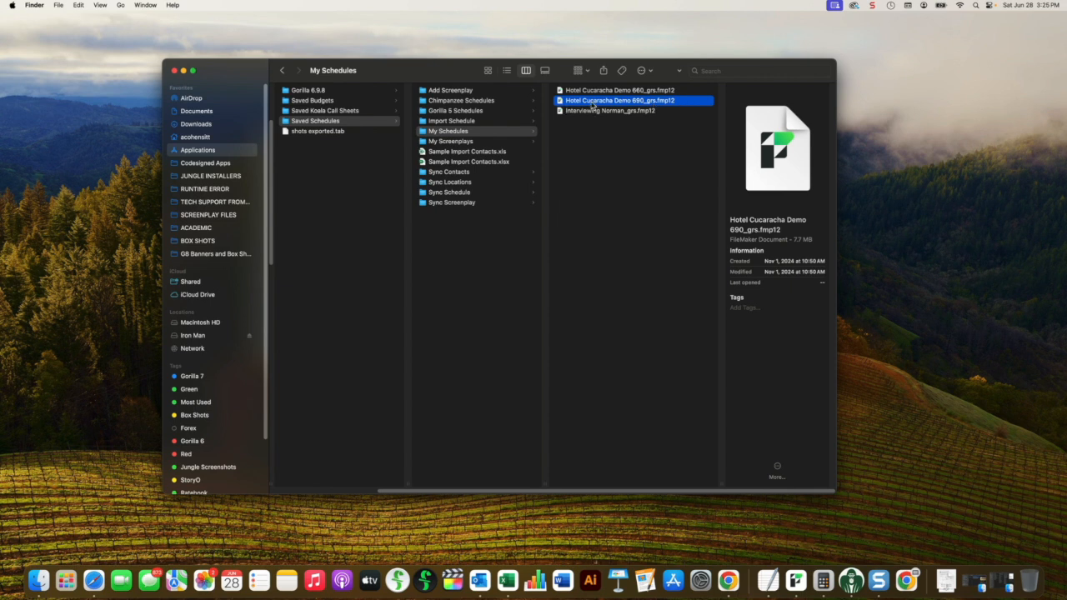
Step: Switch to Gorilla Studio 9, list the Gorilla 6 files available for loading a schedule, and compare them with the My Schedules folder in Finder
key("super+Tab")
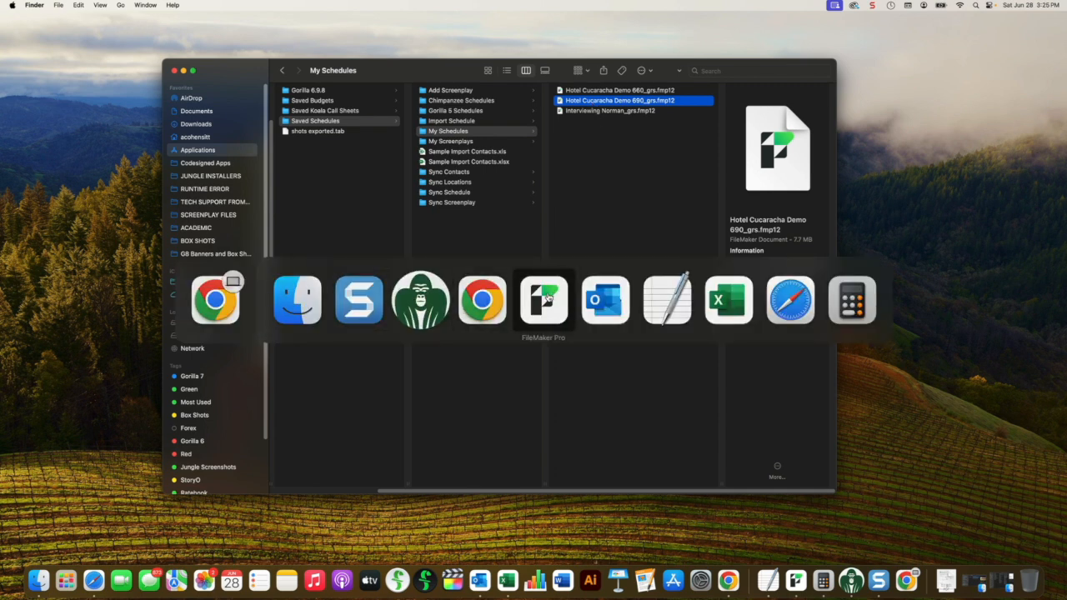
left_click(549, 297)
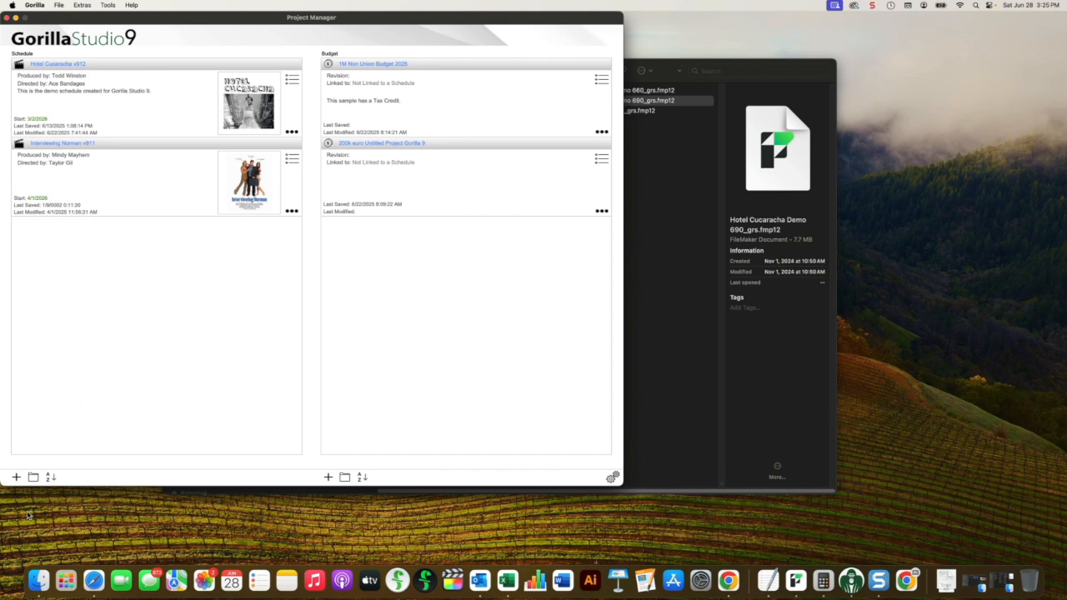
left_click(16, 477)
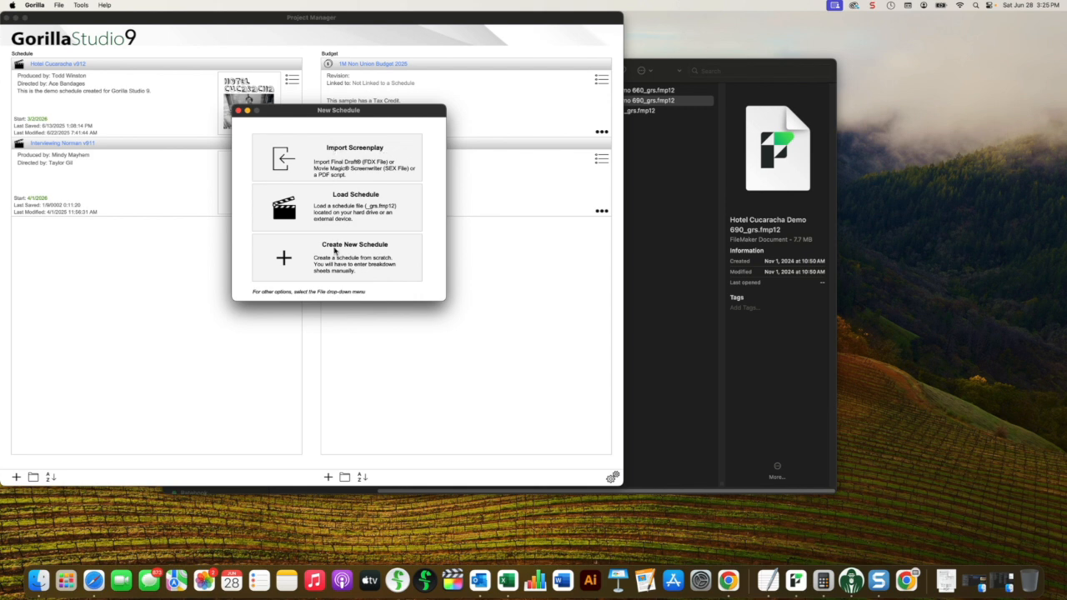
left_click(347, 210)
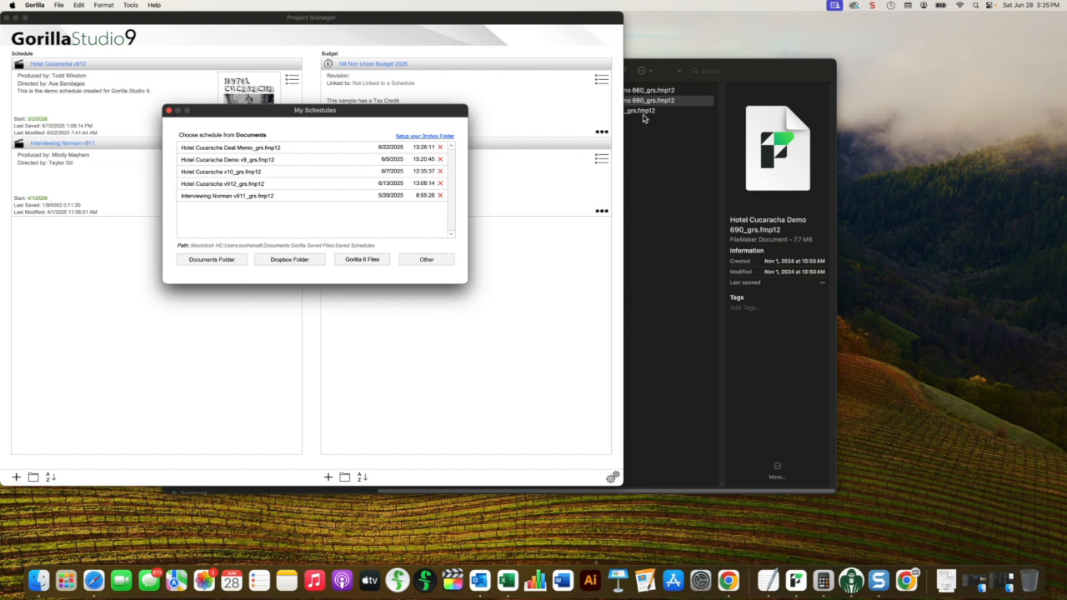
left_click(652, 139)
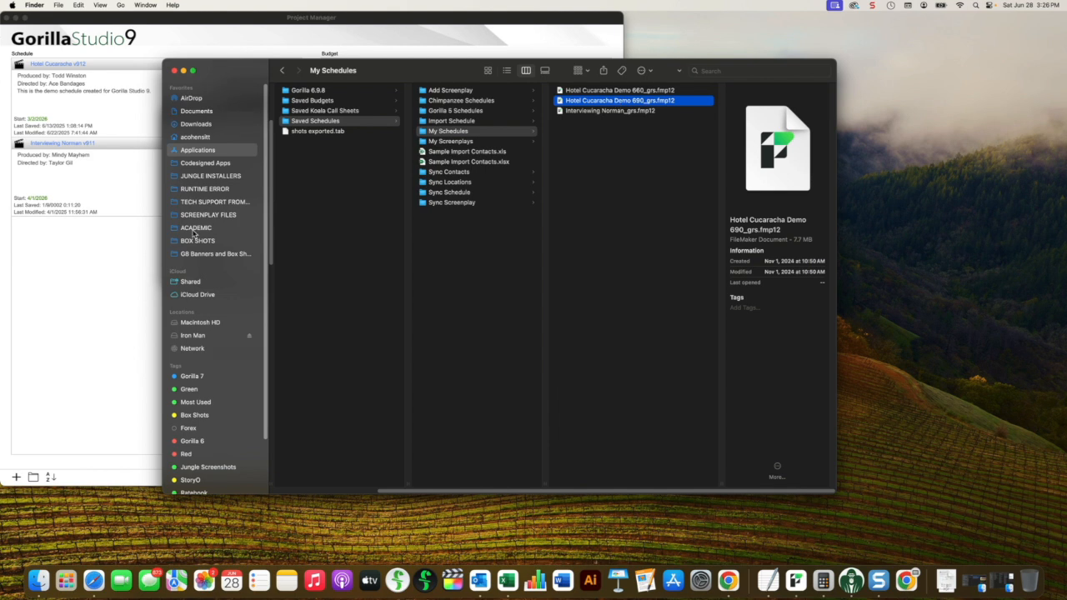
left_click(125, 272)
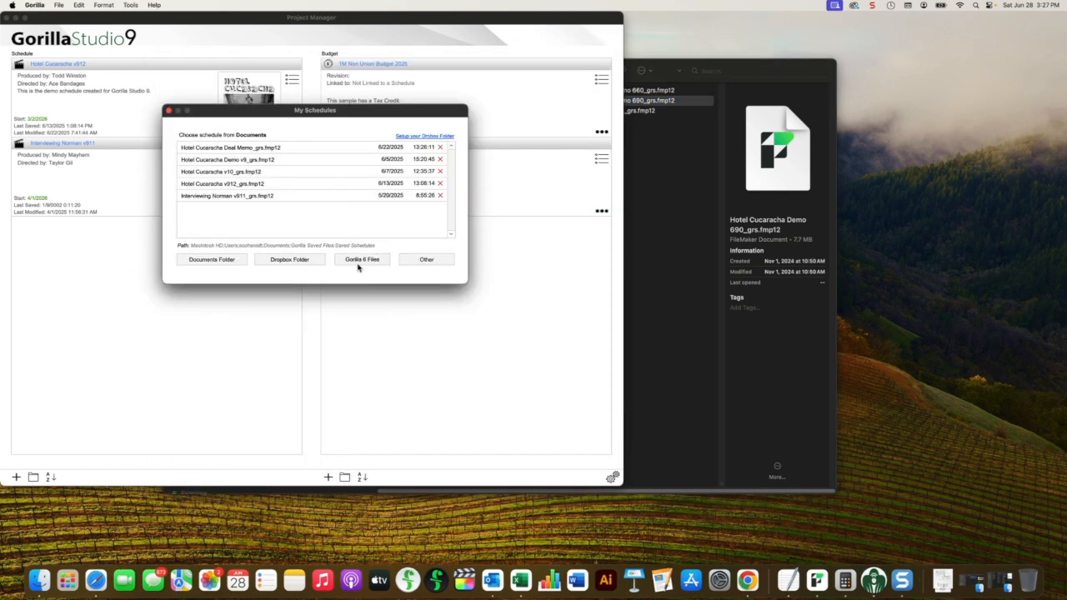
left_click(363, 261)
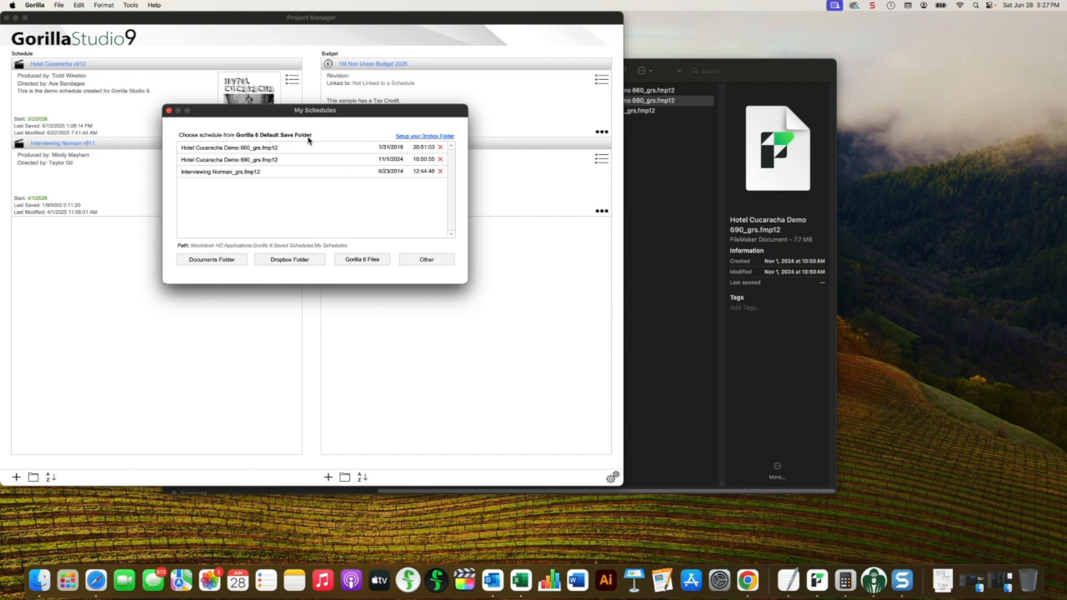
left_click(660, 138)
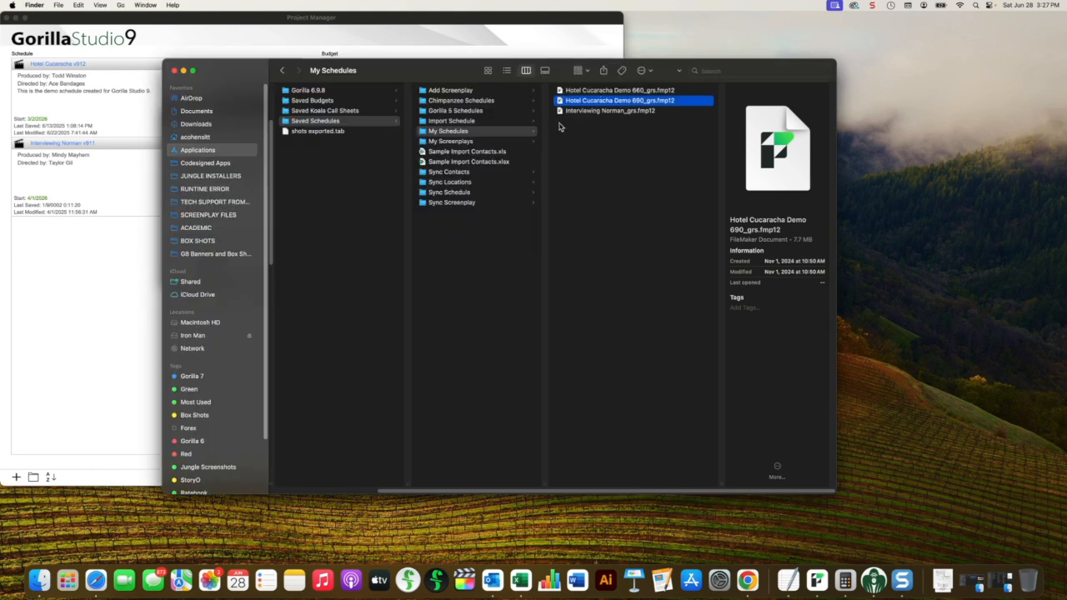
left_click(103, 254)
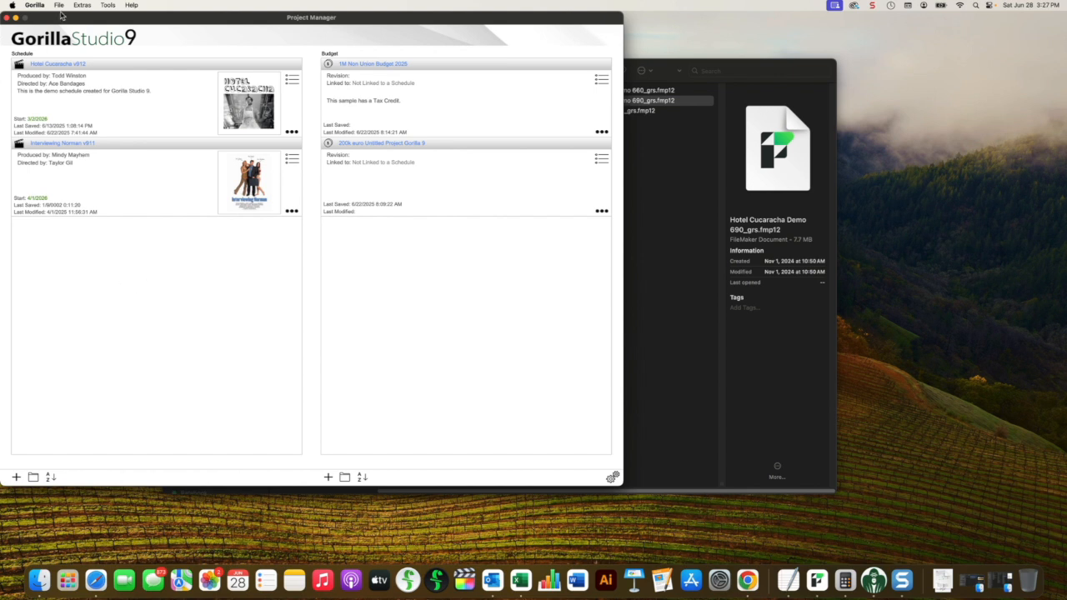
Step: Try to load the Hotel Cucaracha Demo 690_grs.fmp12 schedule from the Gorilla 6 files
left_click(16, 478)
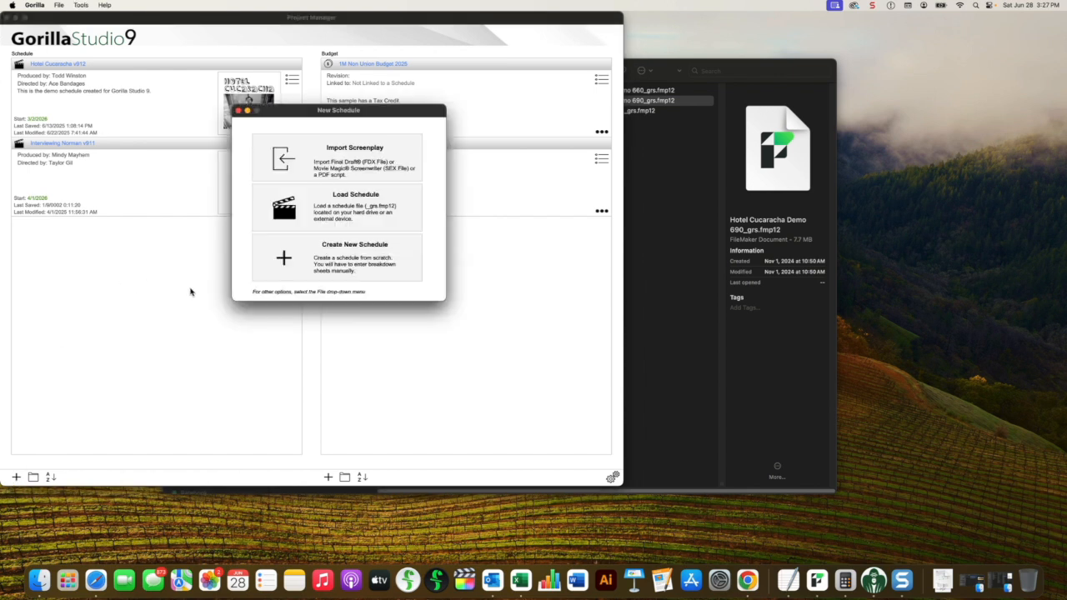
left_click(361, 201)
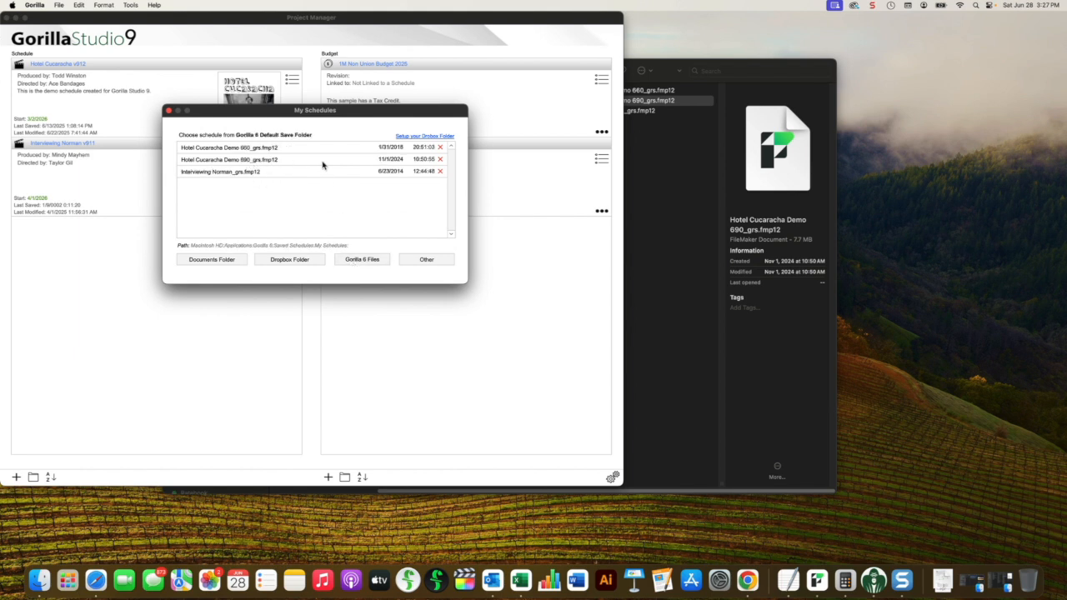
double_click(247, 161)
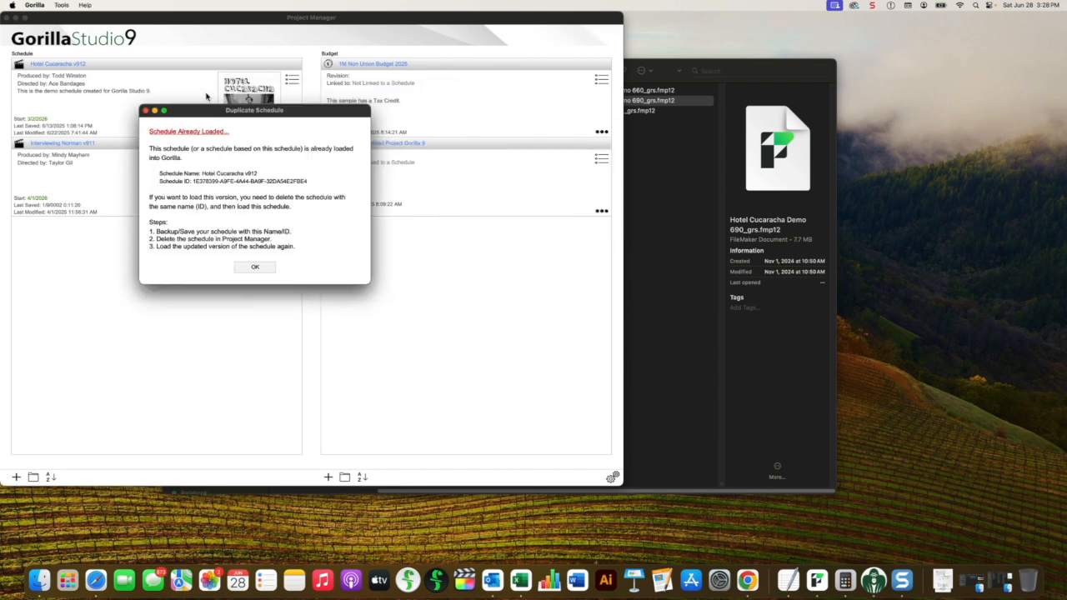
left_click_drag(207, 110, 239, 109)
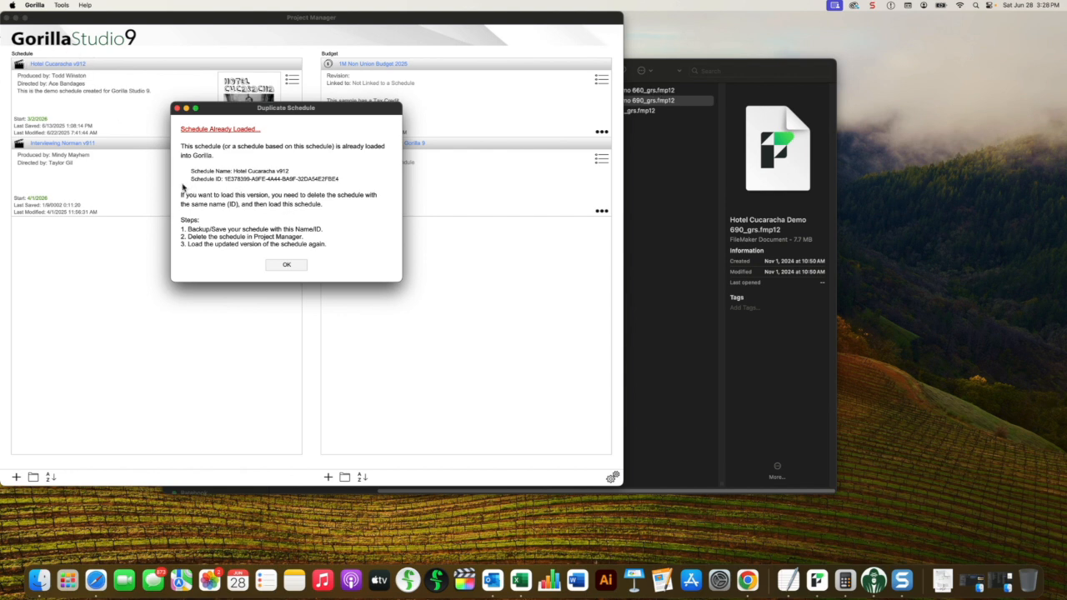
left_click(289, 267)
left_click(291, 268)
Step: Delete the Hotel Cucaracha v912 schedule from the Project Manager
left_click(291, 133)
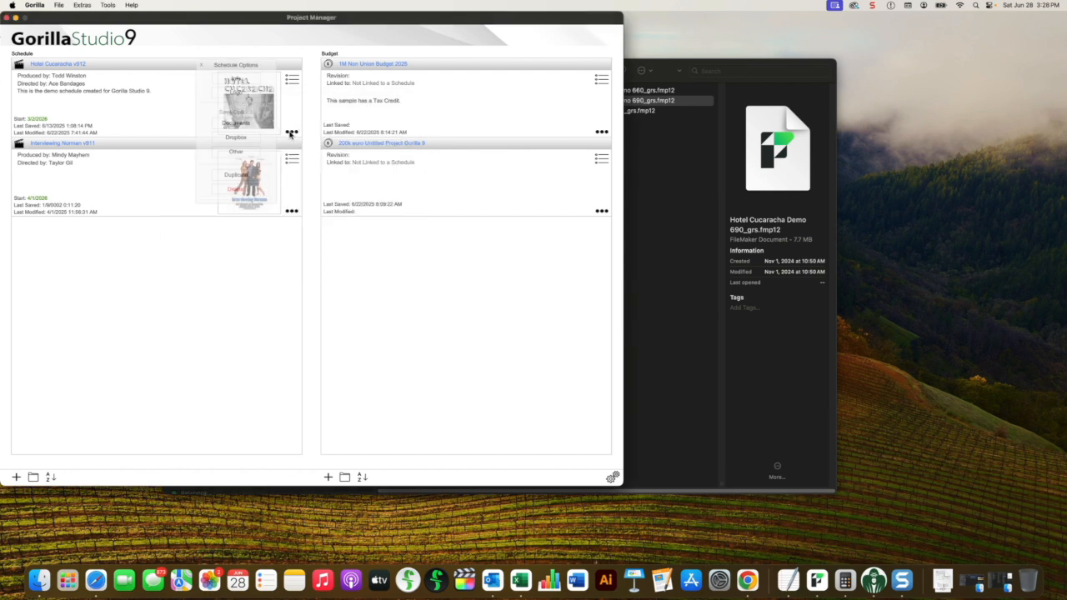
left_click(239, 190)
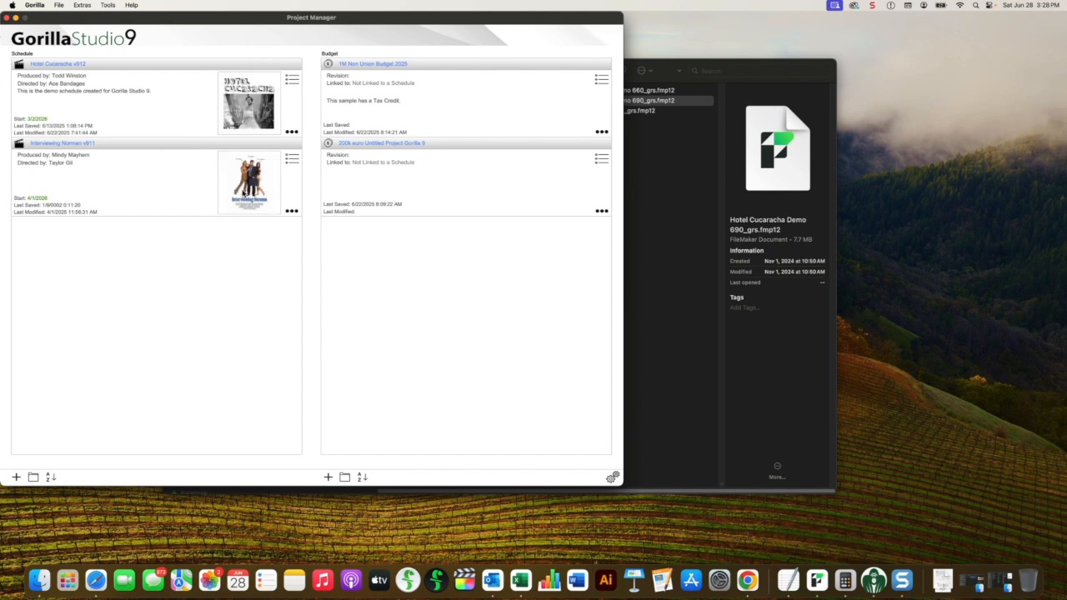
left_click(350, 247)
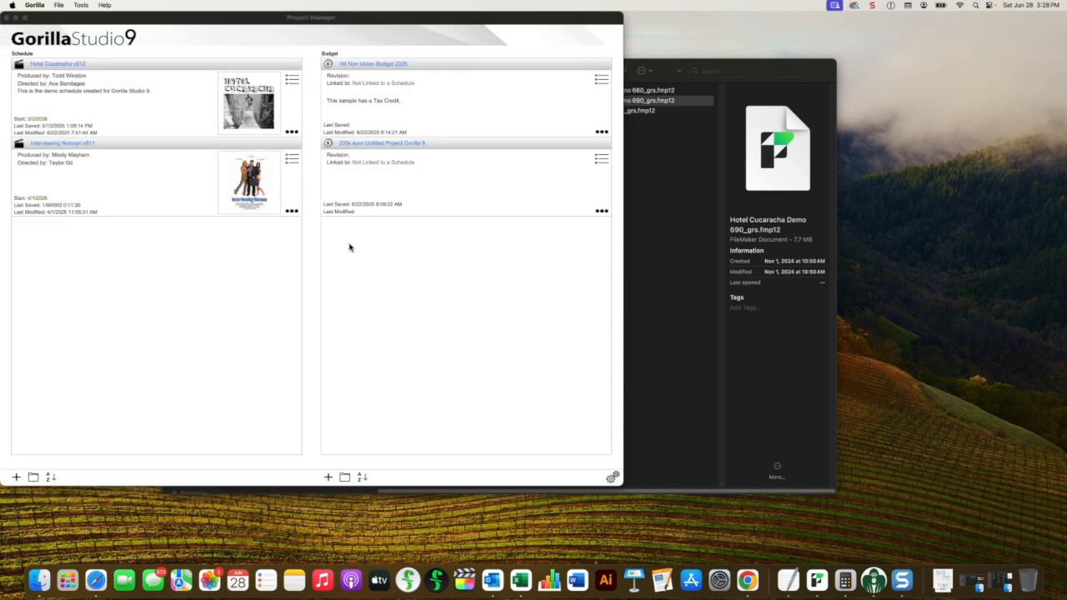
Step: Load Hotel Cucaracha Demo 690_grs.fmp12 from the Gorilla 6 files, continuing with the transfer from the earlier version
left_click(16, 477)
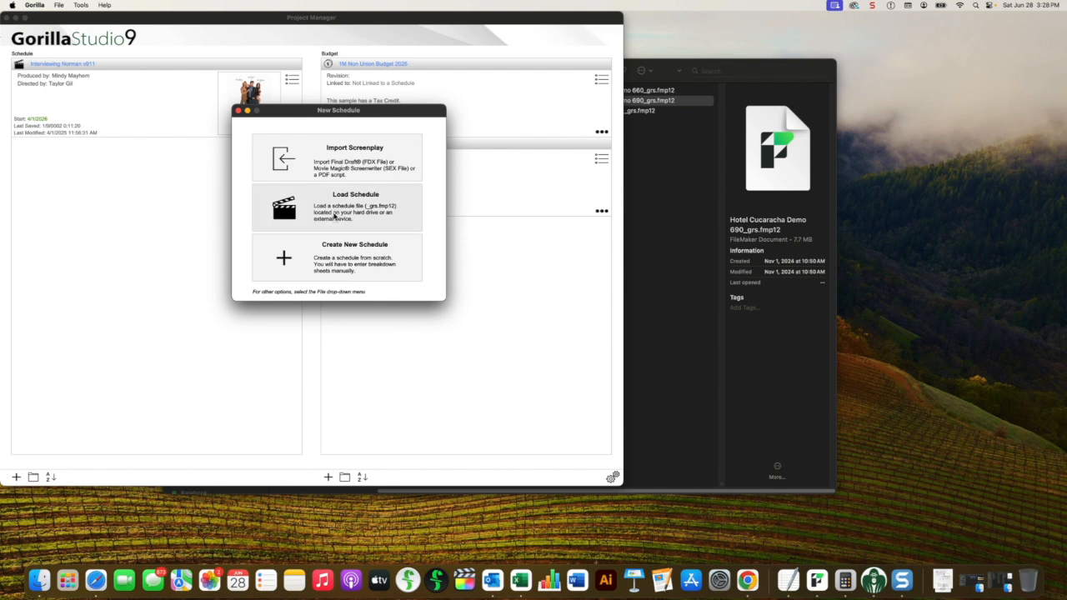
left_click(334, 215)
left_click(370, 260)
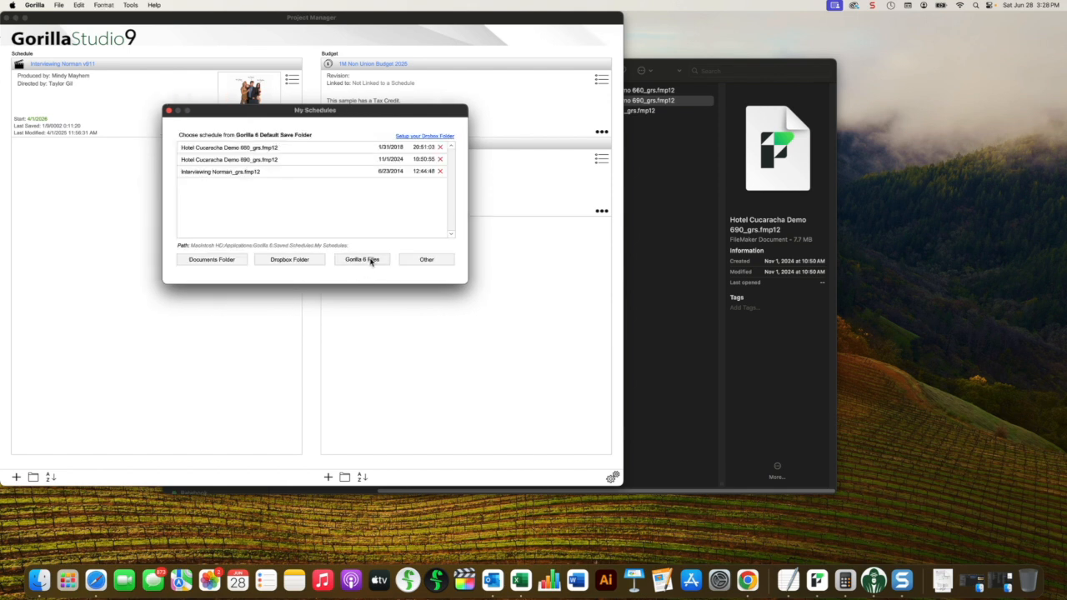
double_click(268, 163)
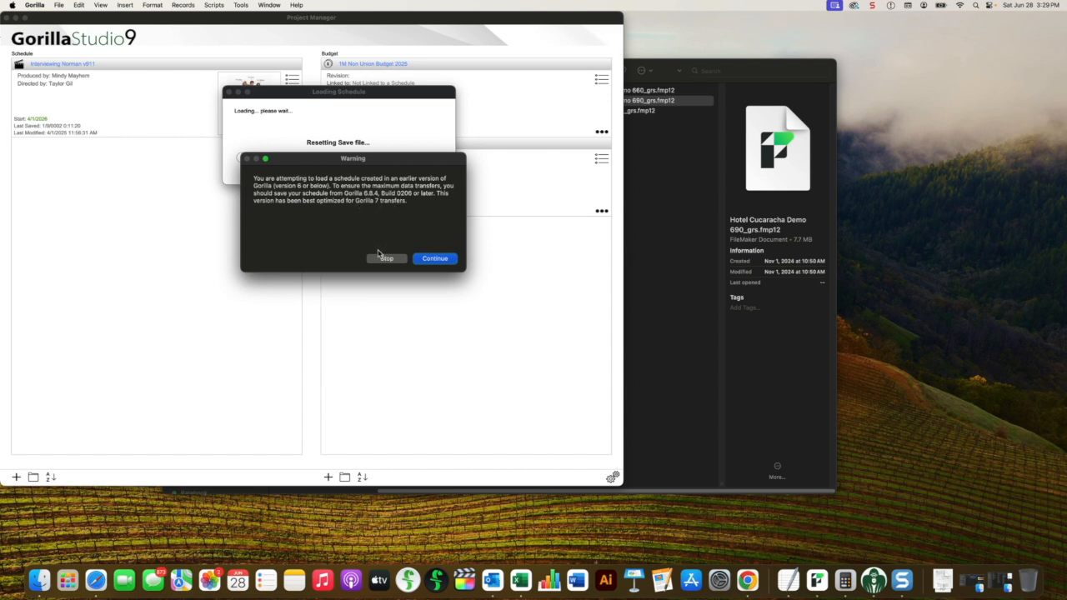
left_click(434, 259)
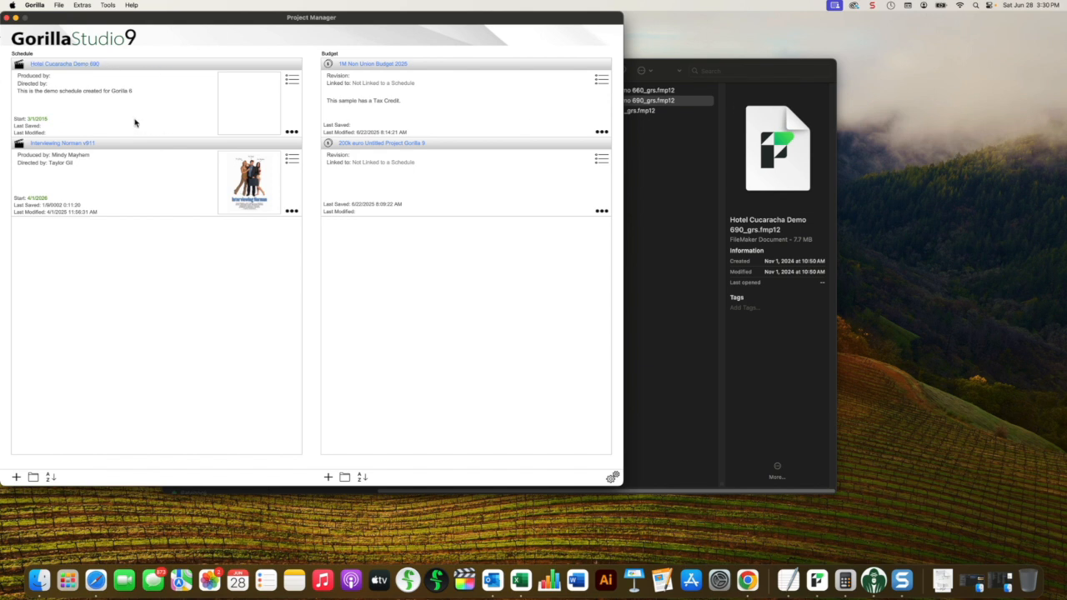
Step: Open the Hotel Cucaracha Demo 690 schedule and review the breakdown sheets of scene 2 and scene 1
left_click(63, 64)
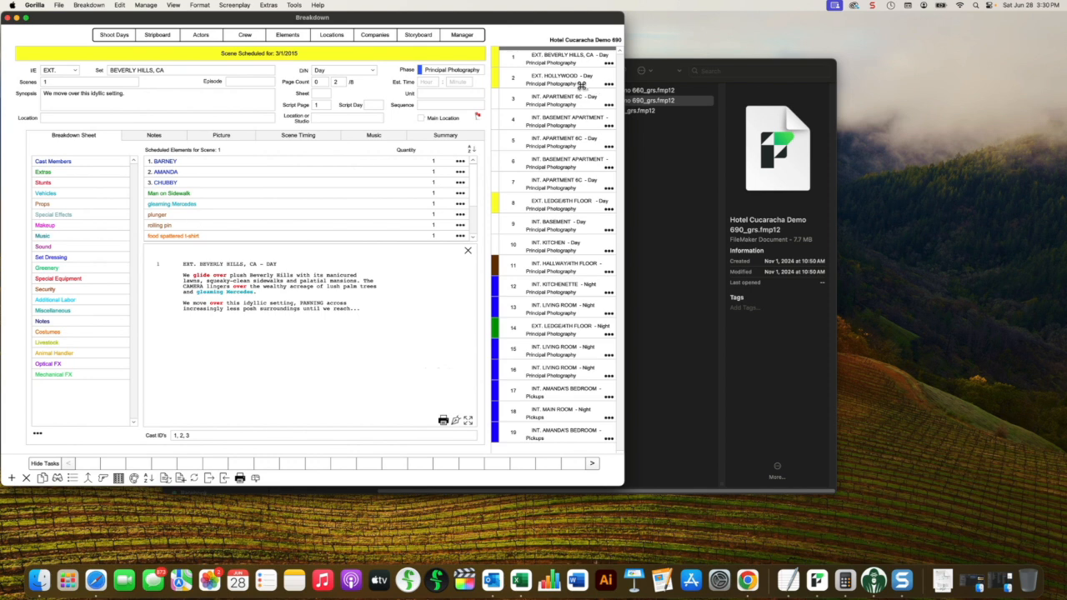
left_click(578, 84)
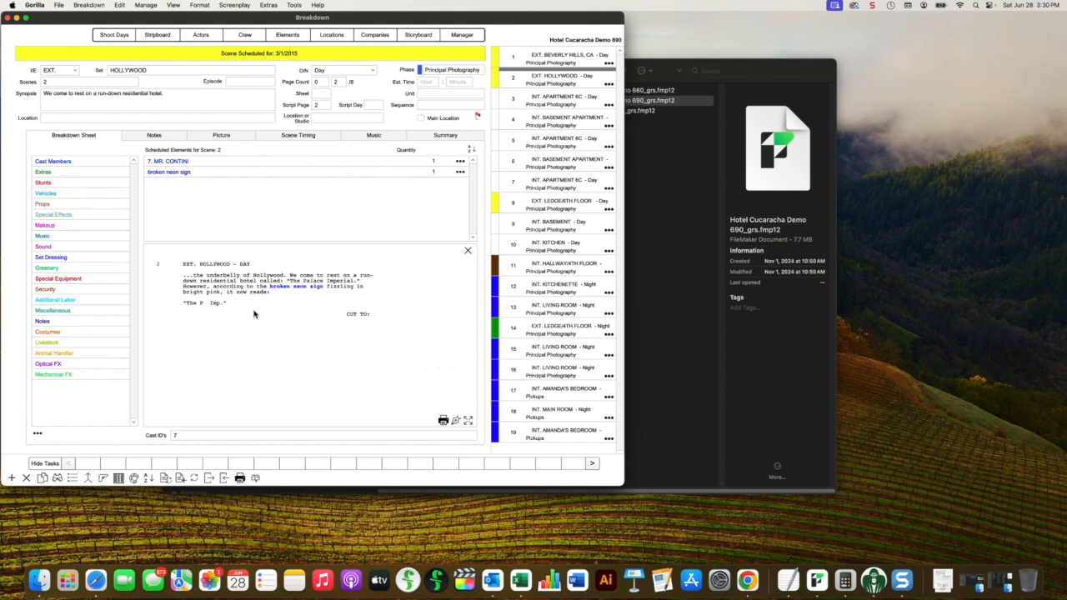
left_click(555, 54)
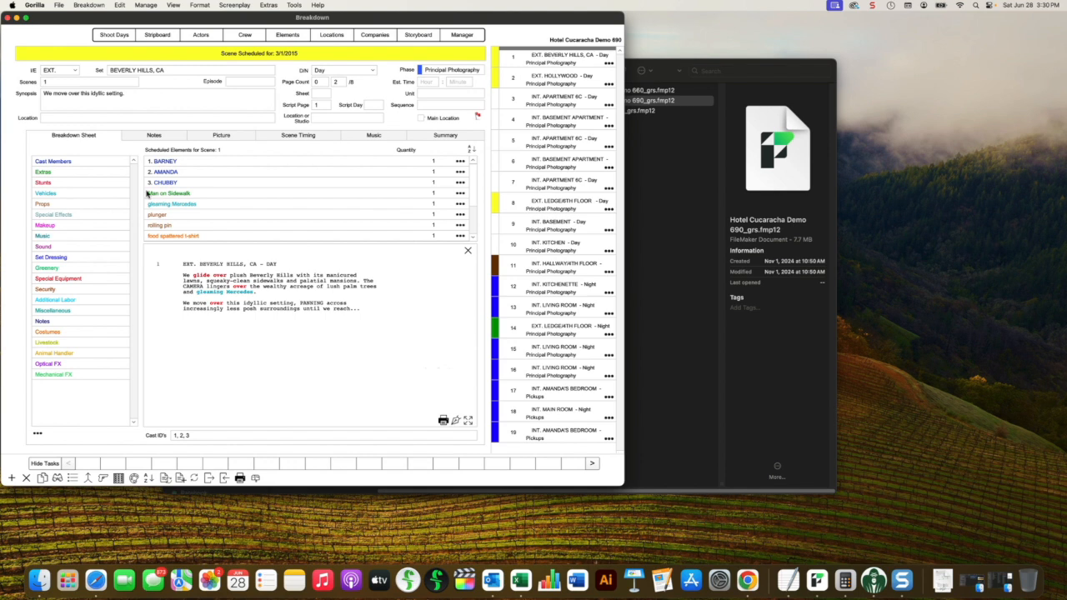
Step: Open the schedule's shoot days and accept Principal Photography as the default production phase
left_click(115, 36)
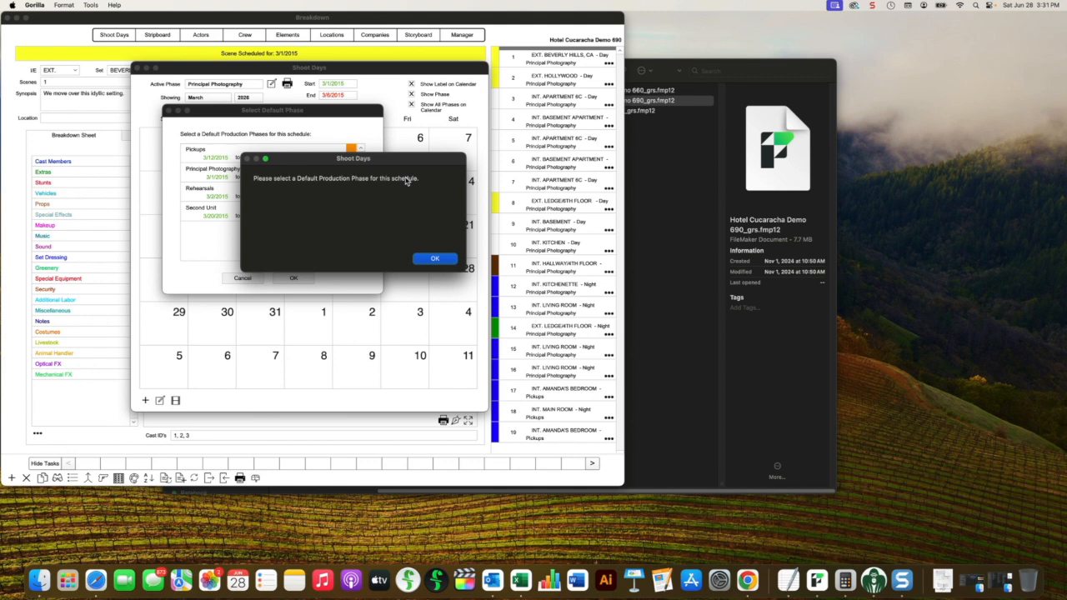
left_click(434, 259)
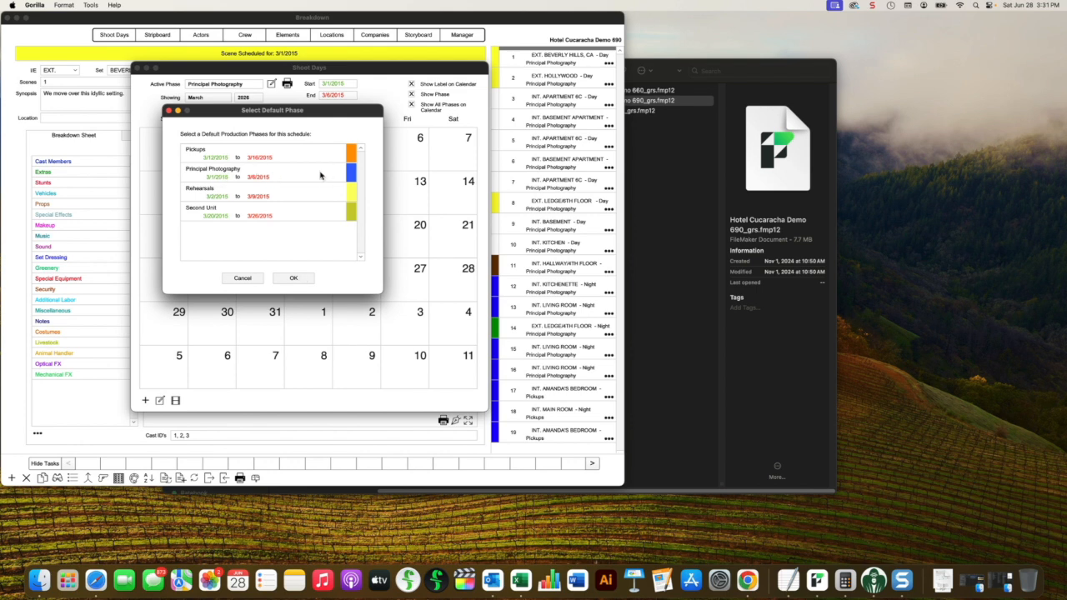
left_click(295, 278)
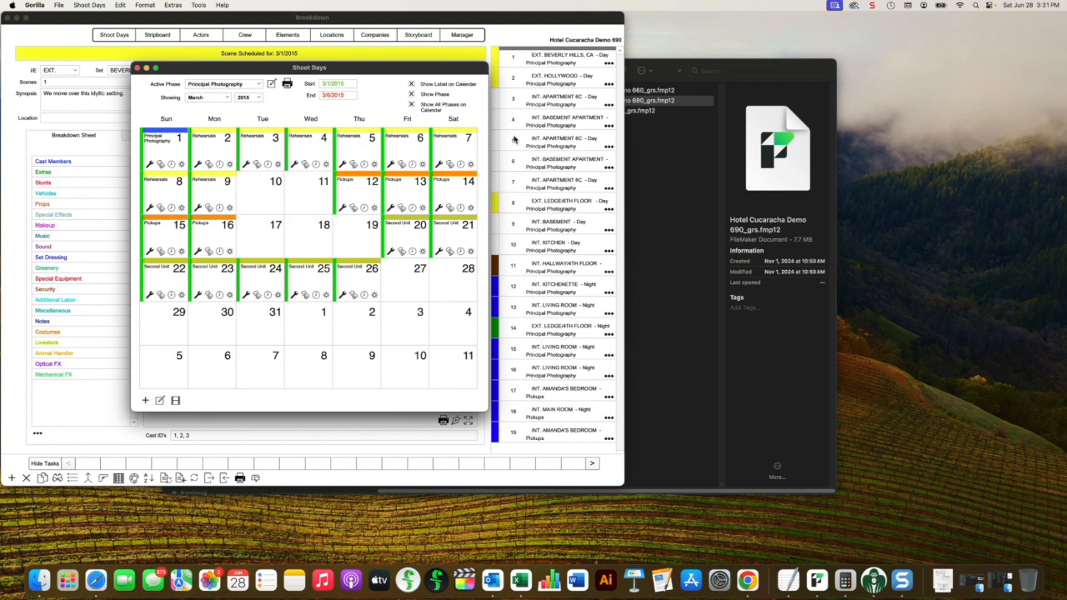
Step: Turn off showing all phases on the shoot days calendar, check the active phase choices, and close the calendar
left_click(412, 105)
left_click(202, 86)
left_click(201, 87)
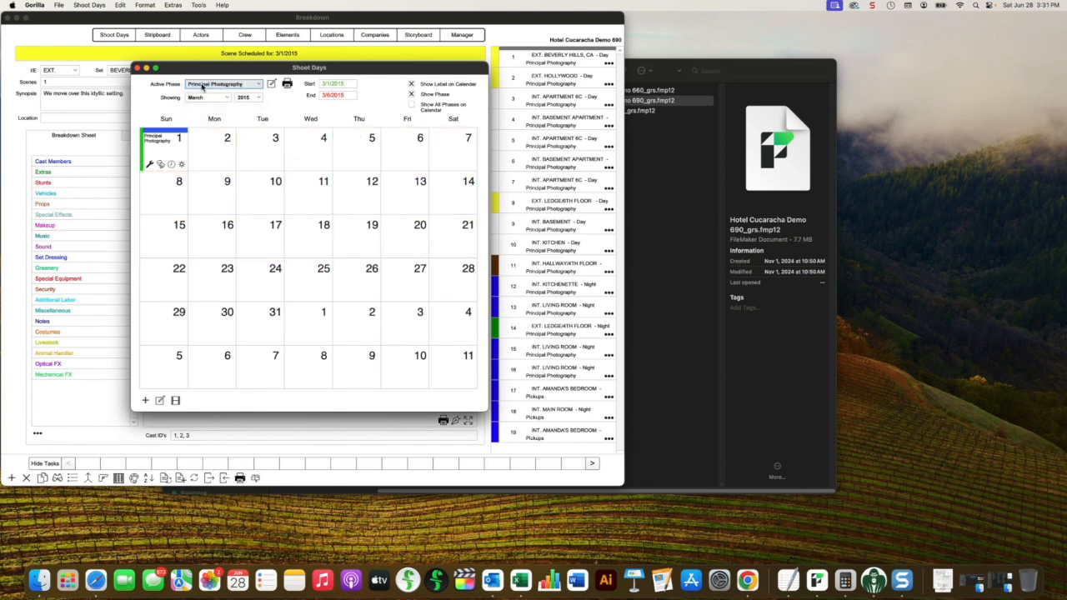
left_click(137, 69)
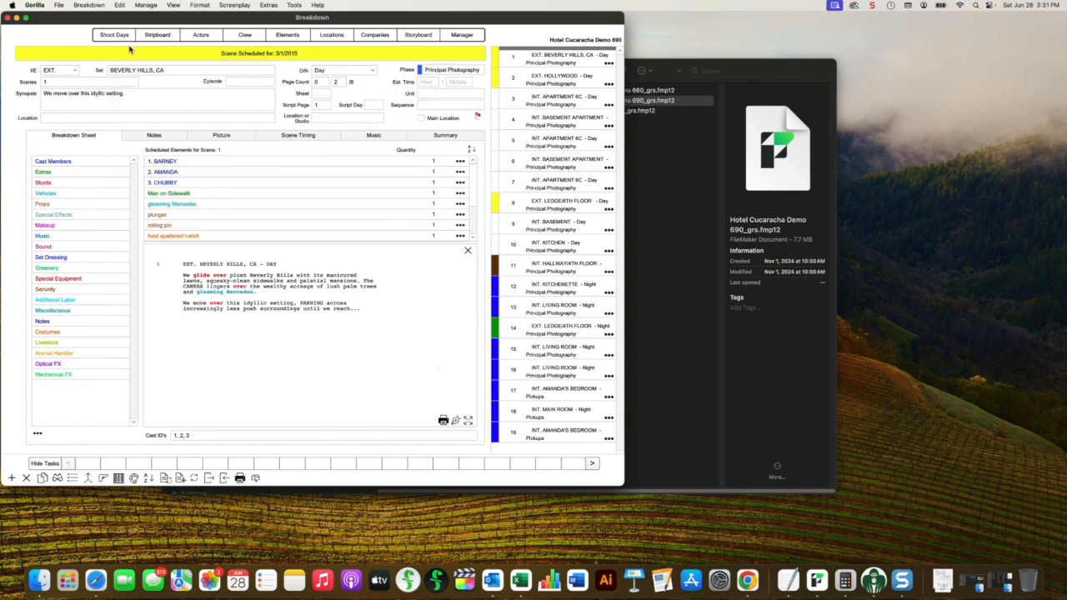
Step: Review the Principal Photography shoot days calendar and the stripboard of the Hotel Cucaracha Demo 690 schedule, closing each one
left_click(115, 34)
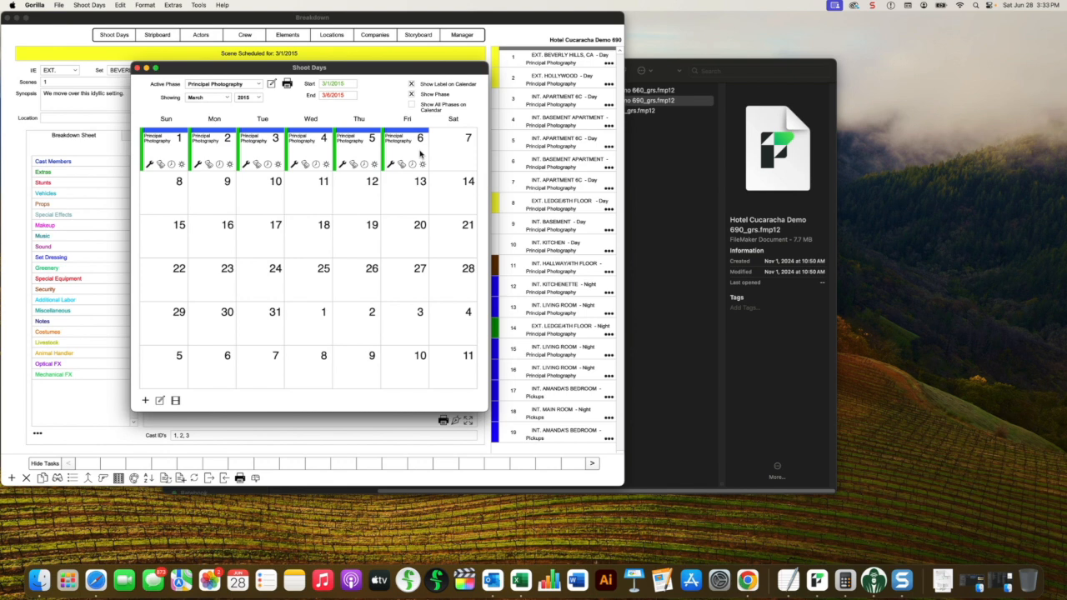
left_click(203, 88)
left_click(198, 52)
left_click(138, 68)
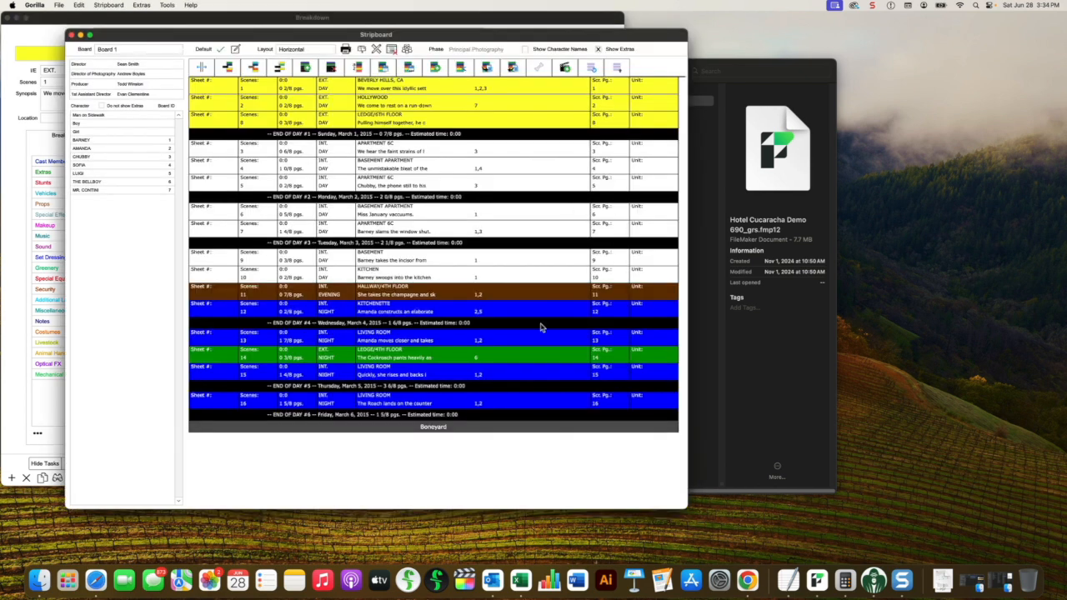
left_click(72, 35)
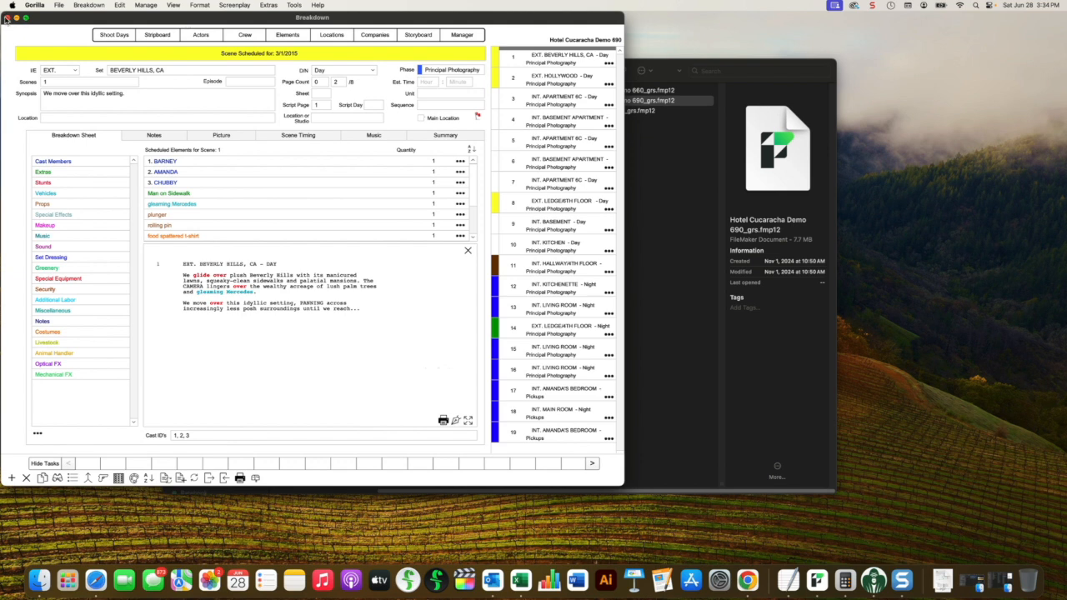
Step: Return to the Project Manager and delete the budget 200k euro Untitled Project Gorilla 9
left_click(470, 37)
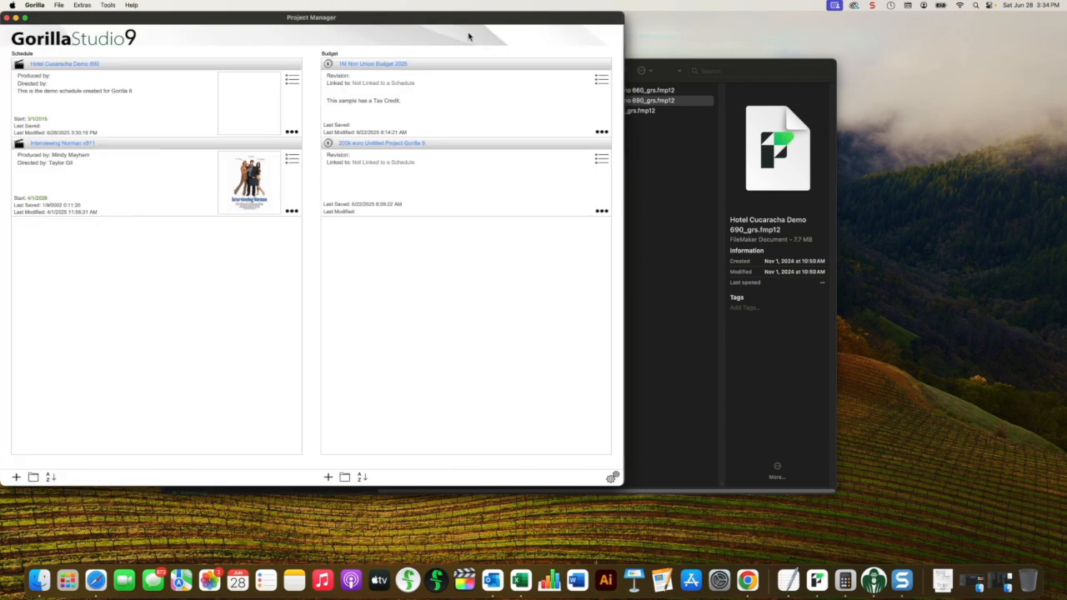
left_click(601, 212)
left_click(561, 279)
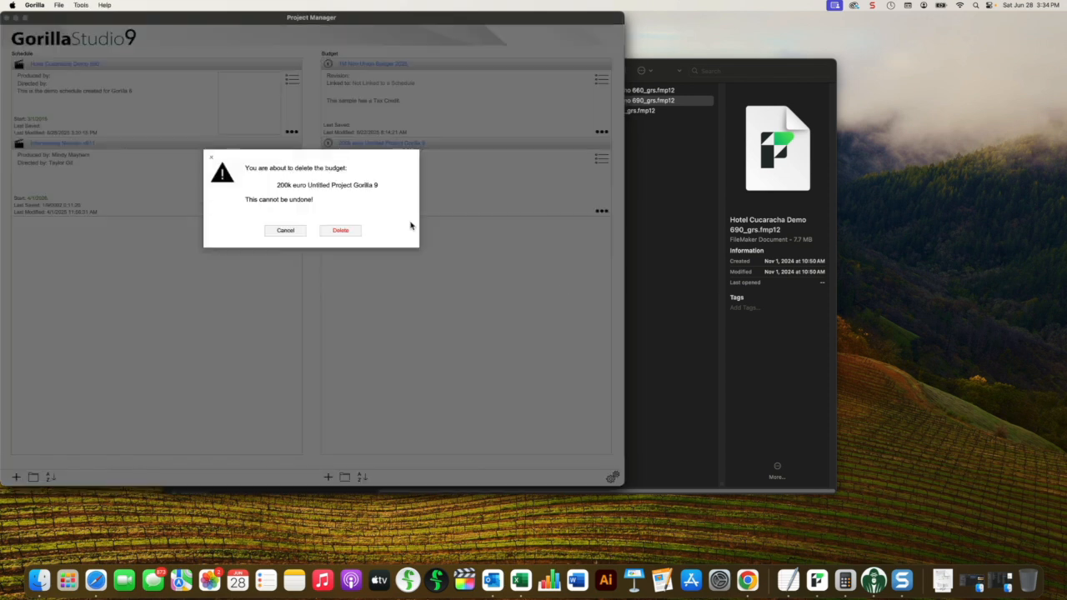
left_click(355, 231)
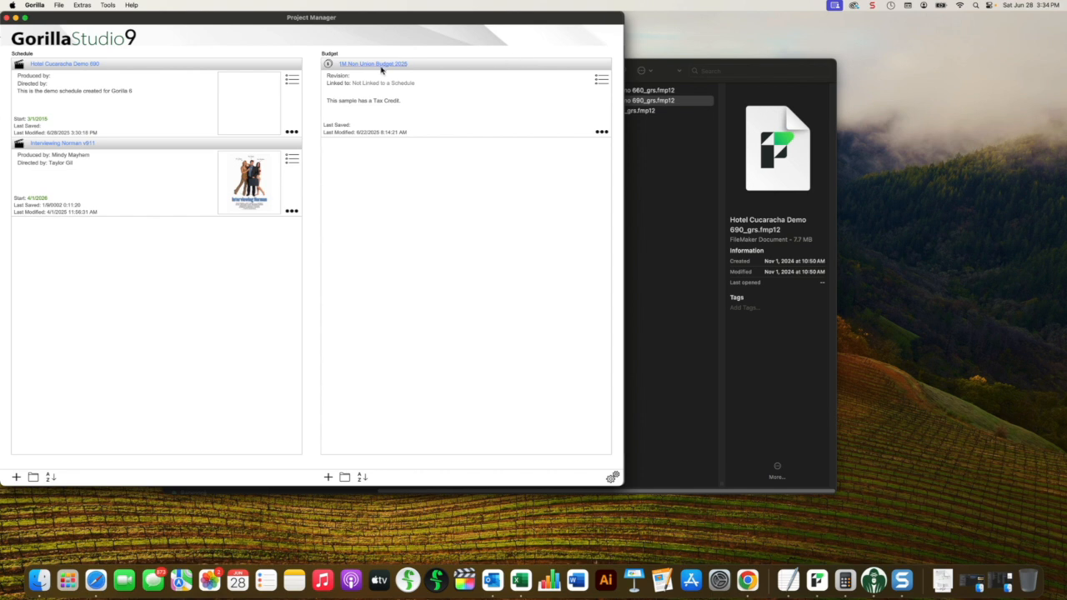
Step: Switch to Finder and look up the budget files in the My Budgets folder under Gorilla 6's Saved Budgets
left_click(649, 151)
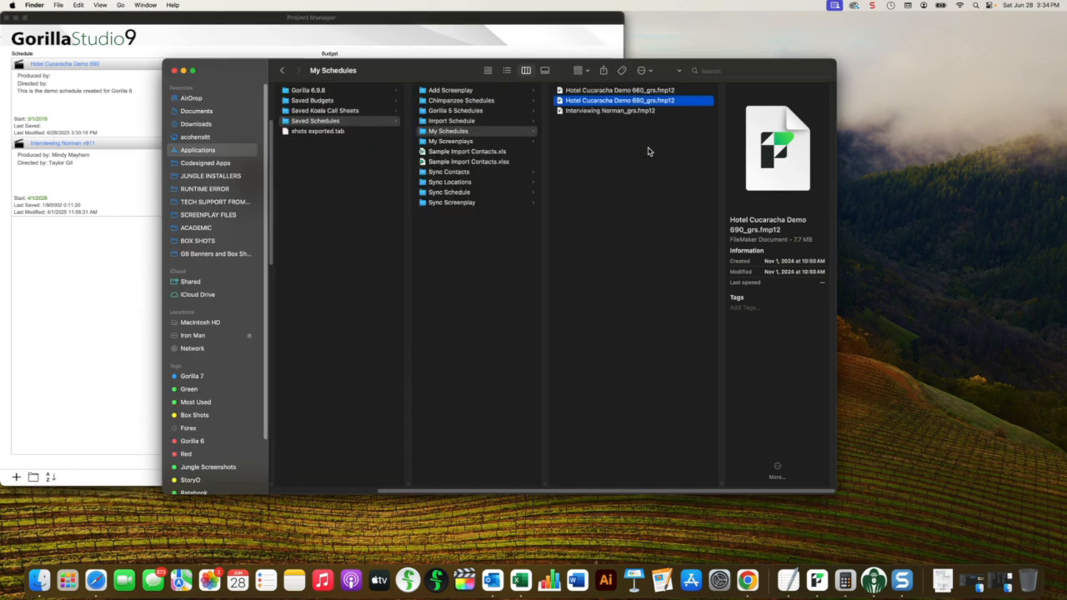
left_click(298, 100)
left_click(447, 142)
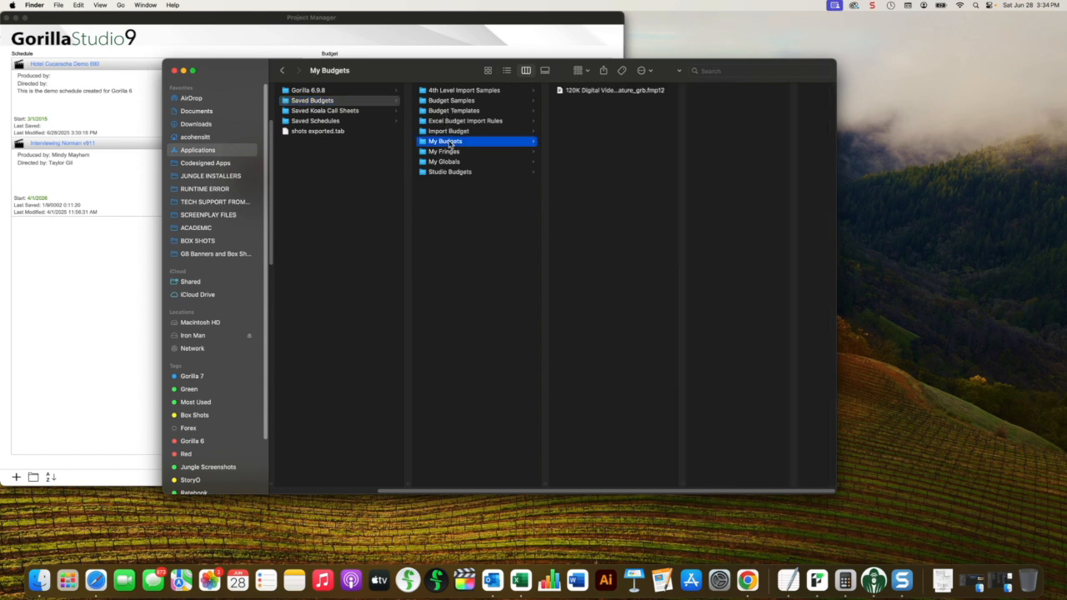
left_click_drag(464, 74, 471, 119)
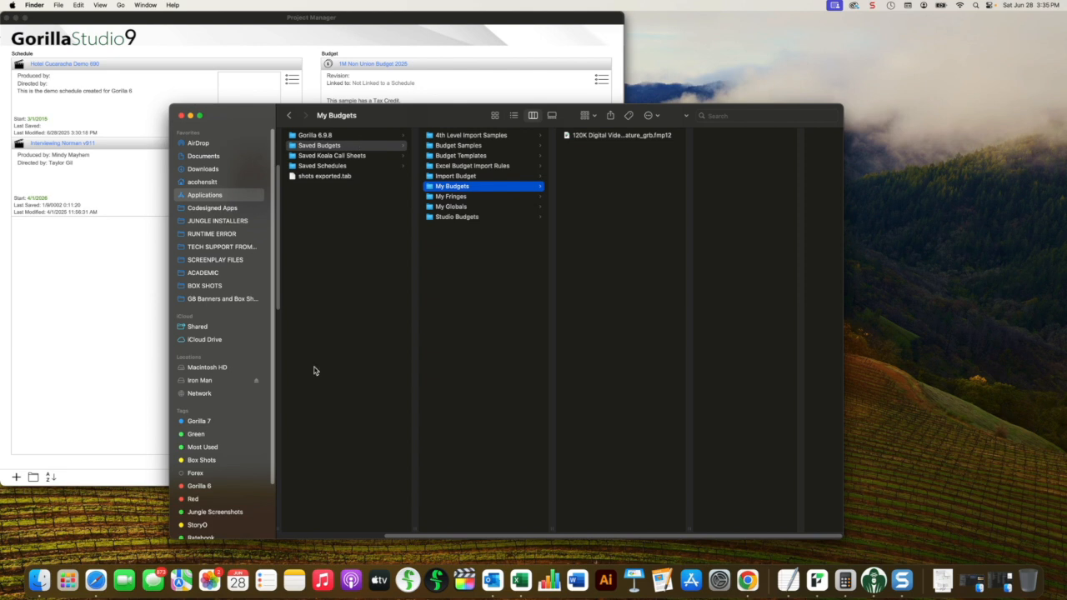
left_click_drag(409, 537, 307, 537)
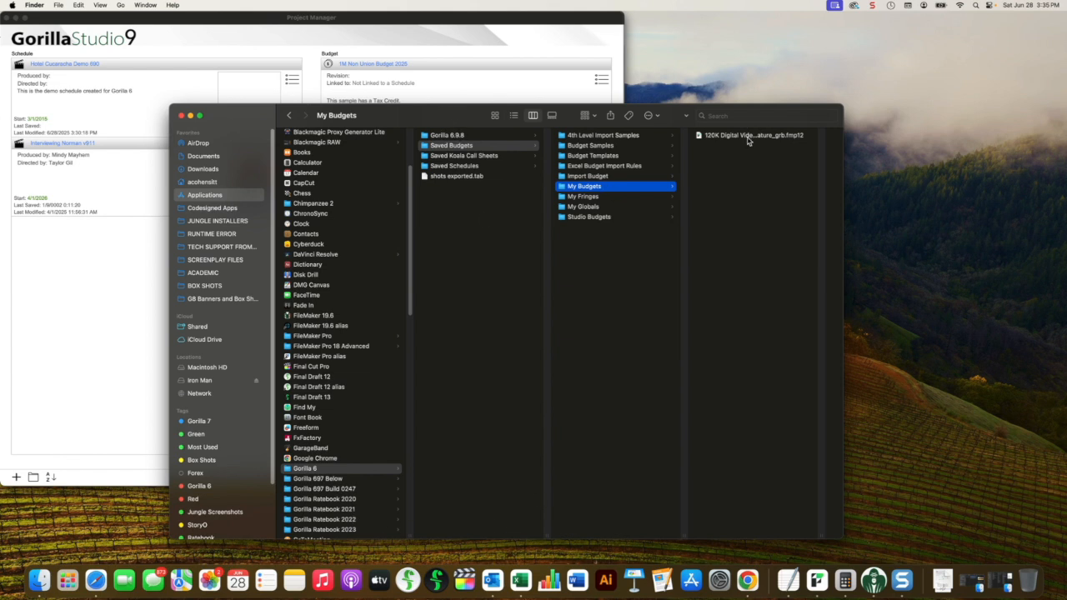
Step: Return to Gorilla Studio 9 and load 120K Digital Video Feature_grb.fmp12 from the Gorilla 6 files, choosing to link it later
left_click(99, 242)
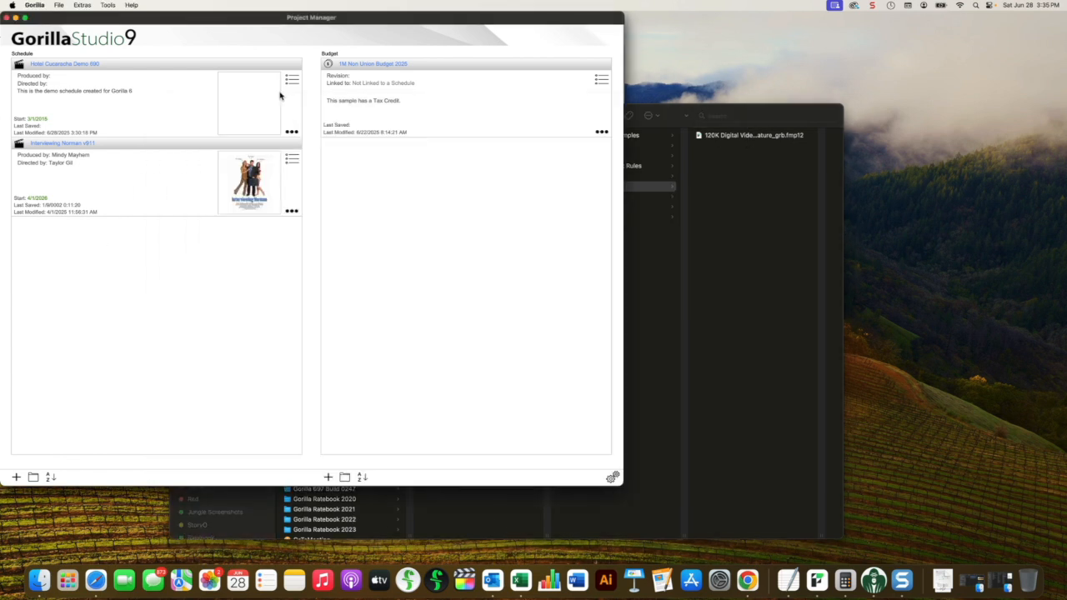
left_click(328, 478)
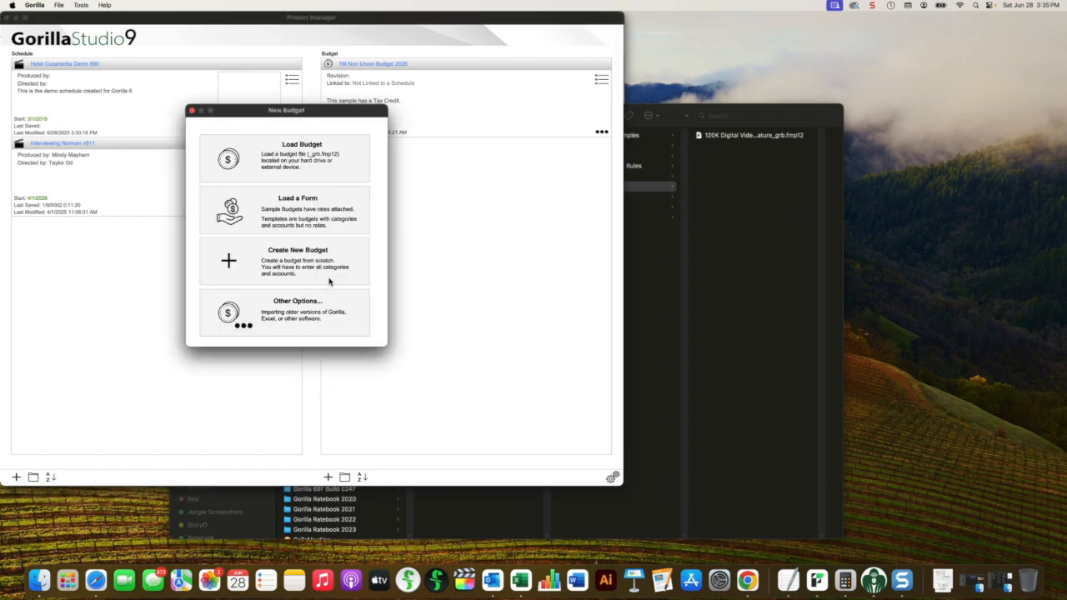
left_click(327, 158)
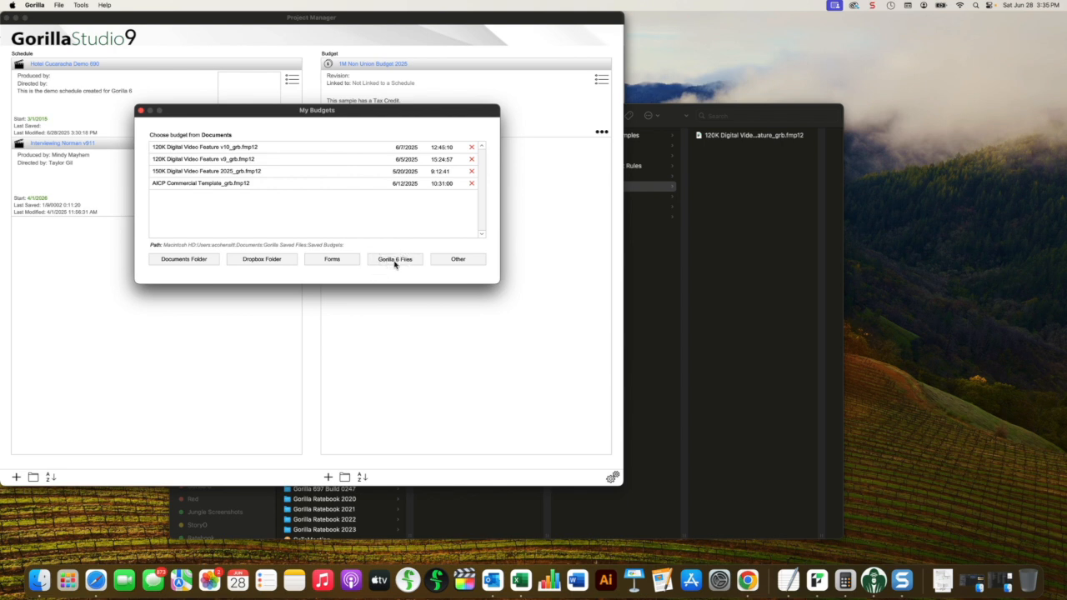
left_click(396, 260)
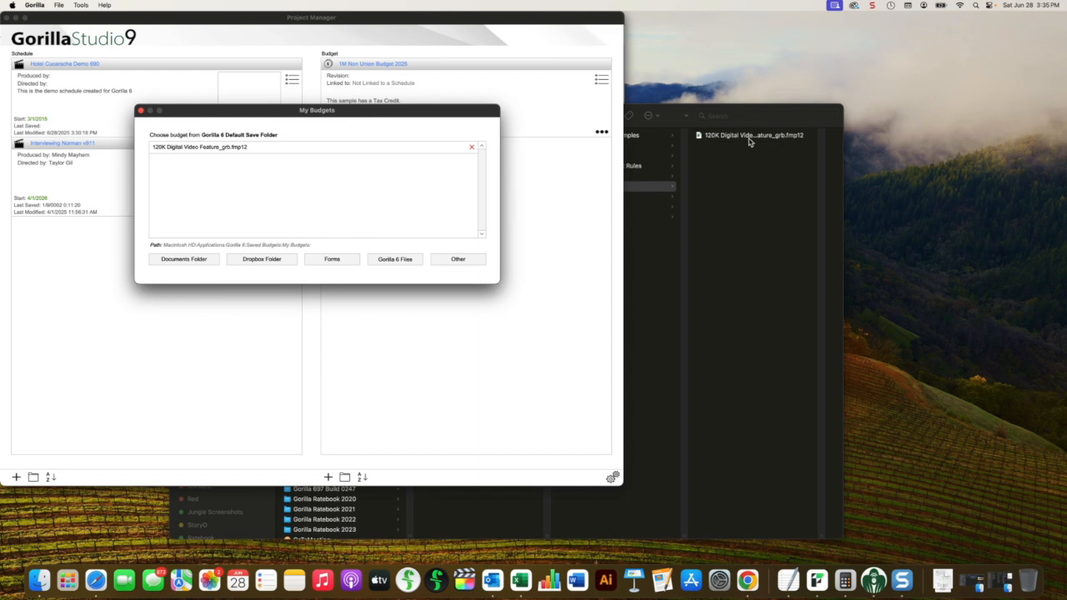
double_click(159, 150)
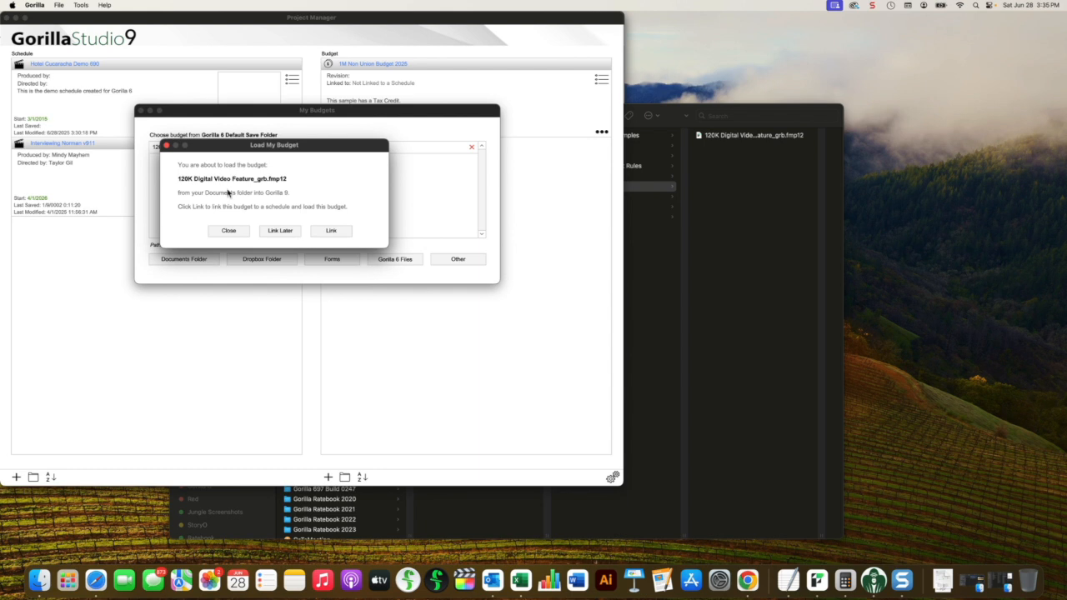
left_click(289, 233)
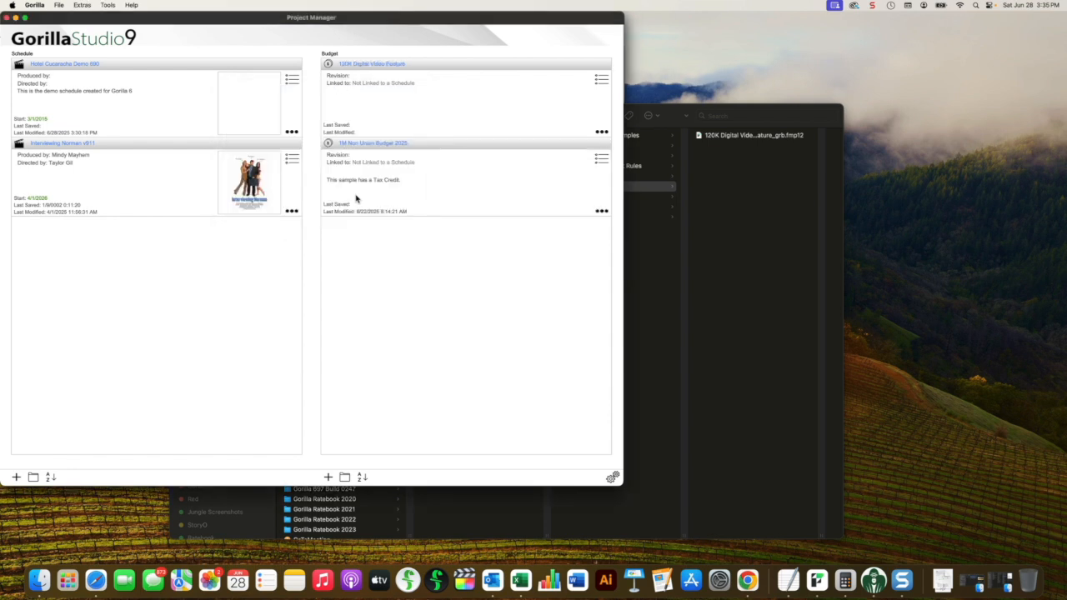
Step: Open the 120K Digital Video Feature budget, convert it to this version's format, and update all its fringes
left_click(361, 64)
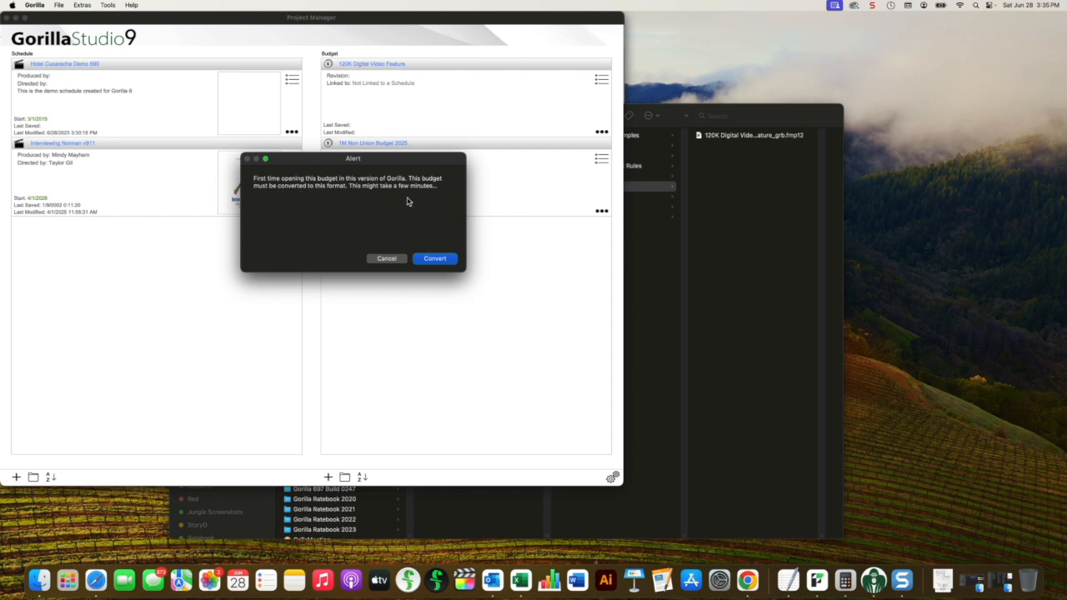
left_click(446, 262)
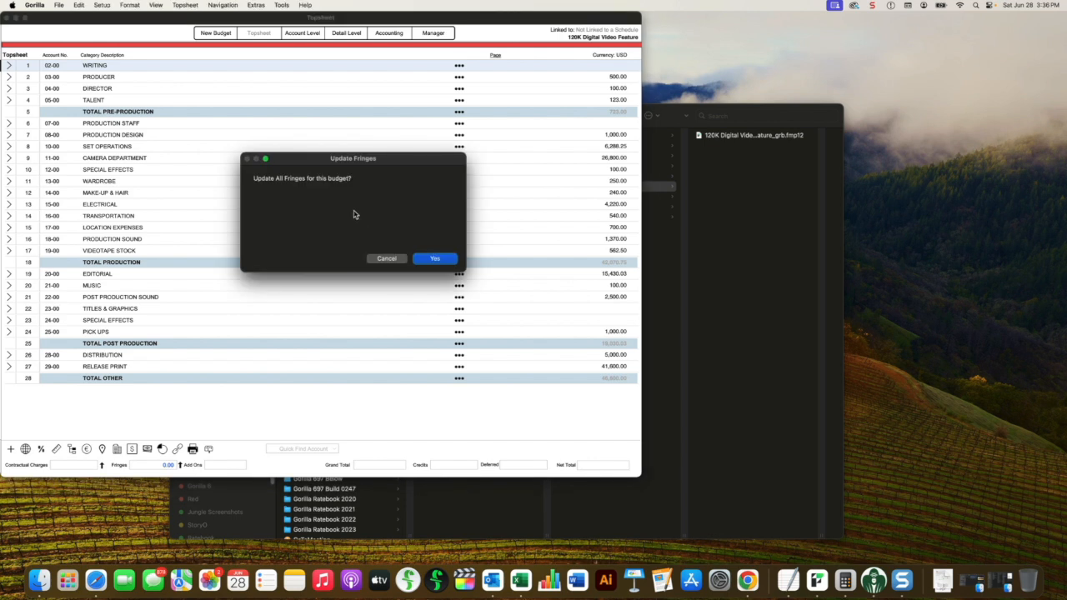
left_click(450, 261)
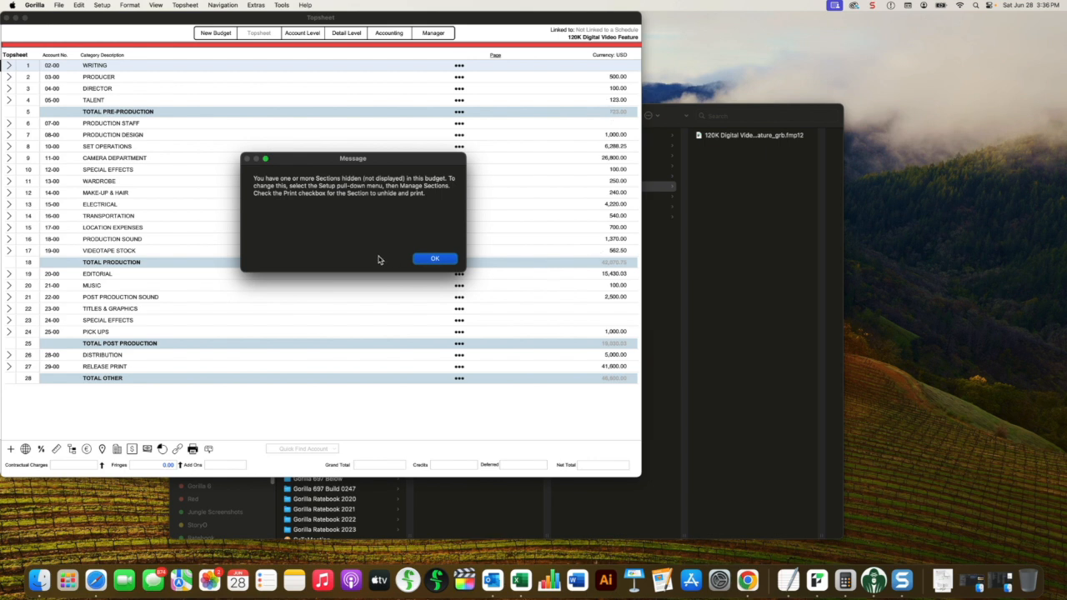
left_click(436, 259)
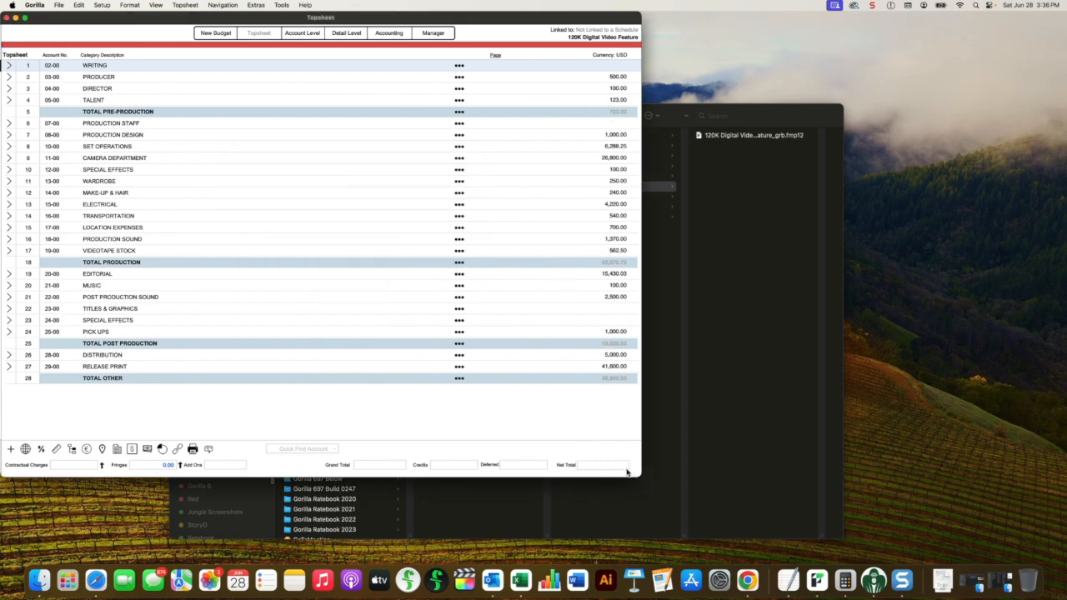
Step: Enable printing for the Pre-Production, Production, Post Production and Other sections of the budget, and close the section management
left_click(104, 6)
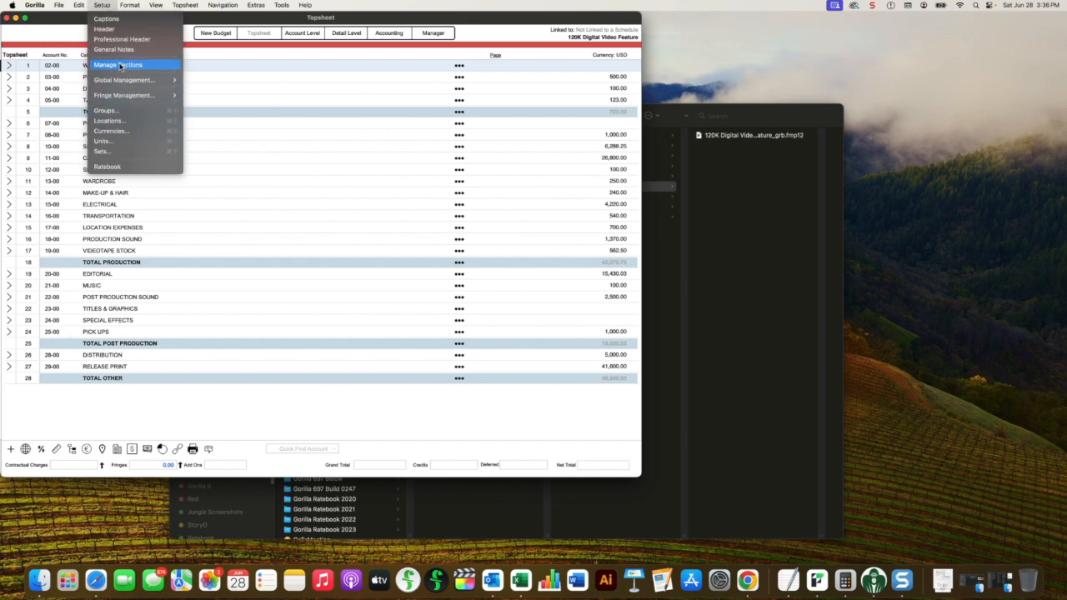
left_click(125, 111)
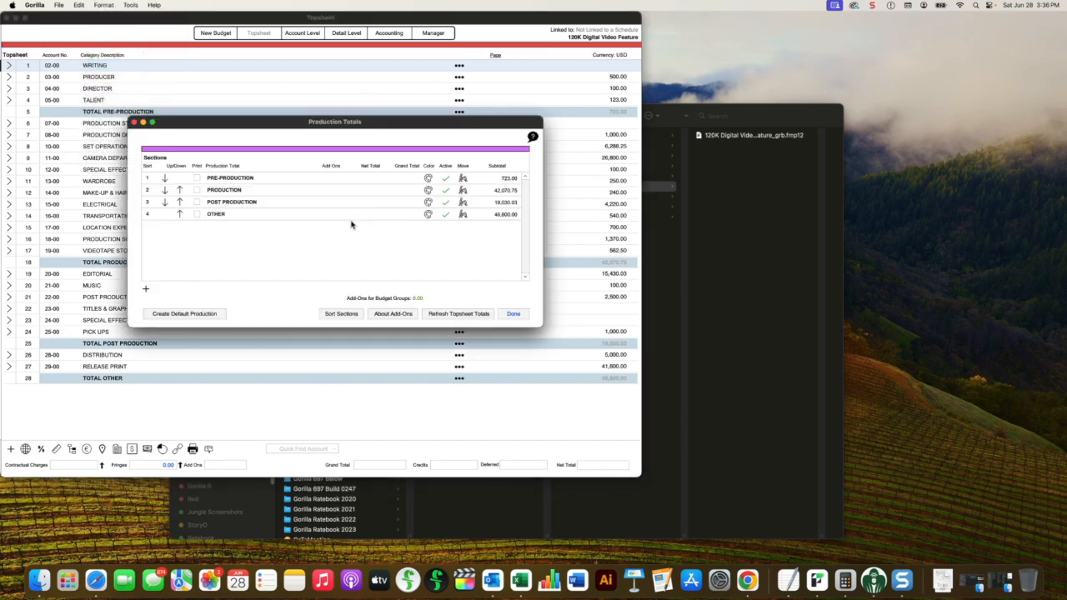
left_click(197, 190)
left_click(198, 216)
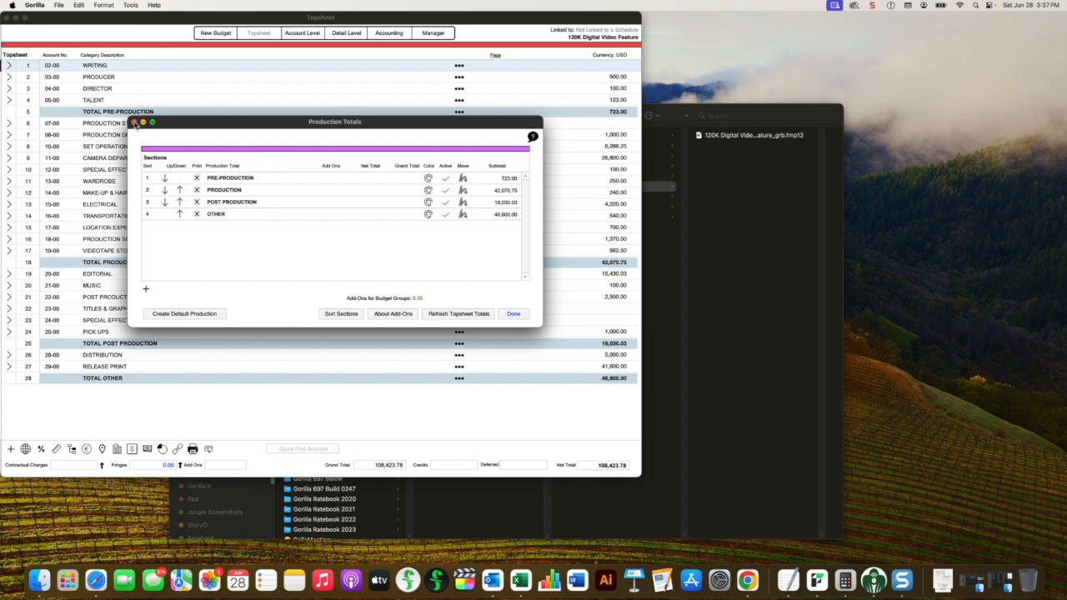
left_click(134, 123)
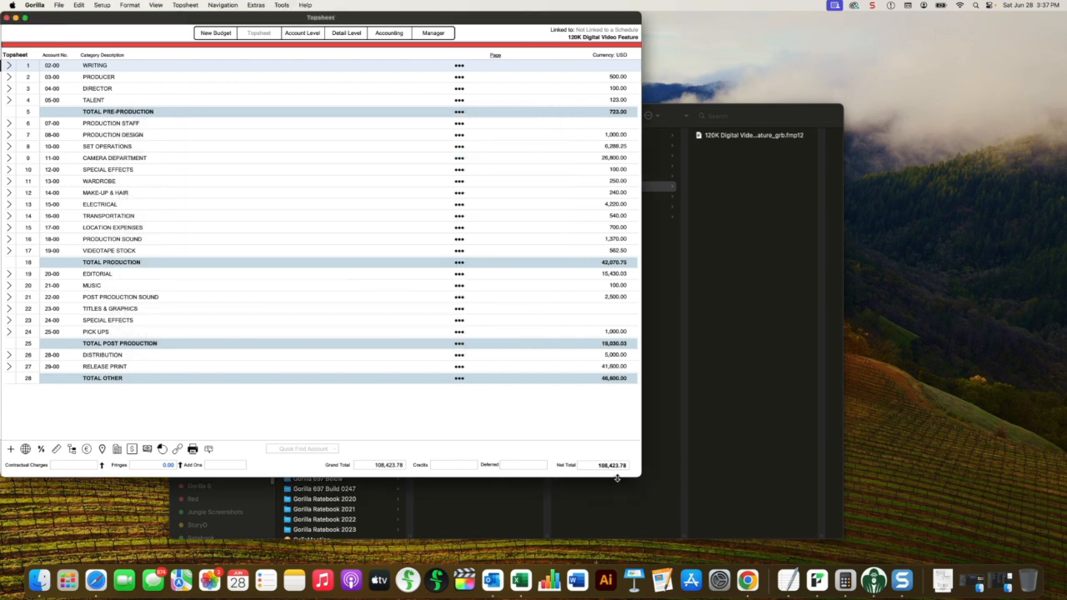
Step: Check the budget's quick preview report options, close them, and return to the Project Manager
left_click(192, 450)
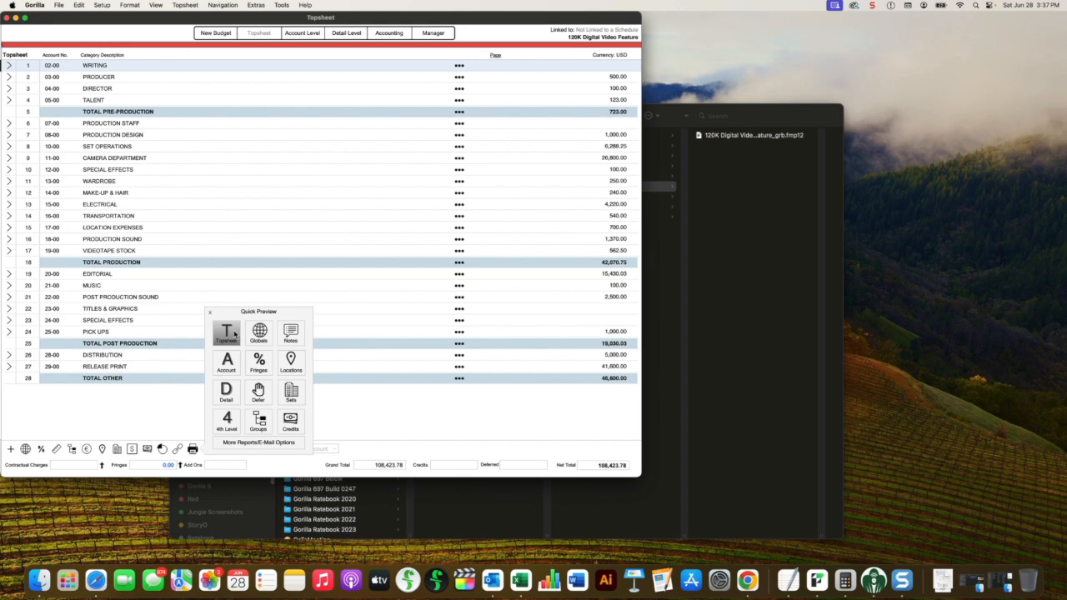
left_click(210, 312)
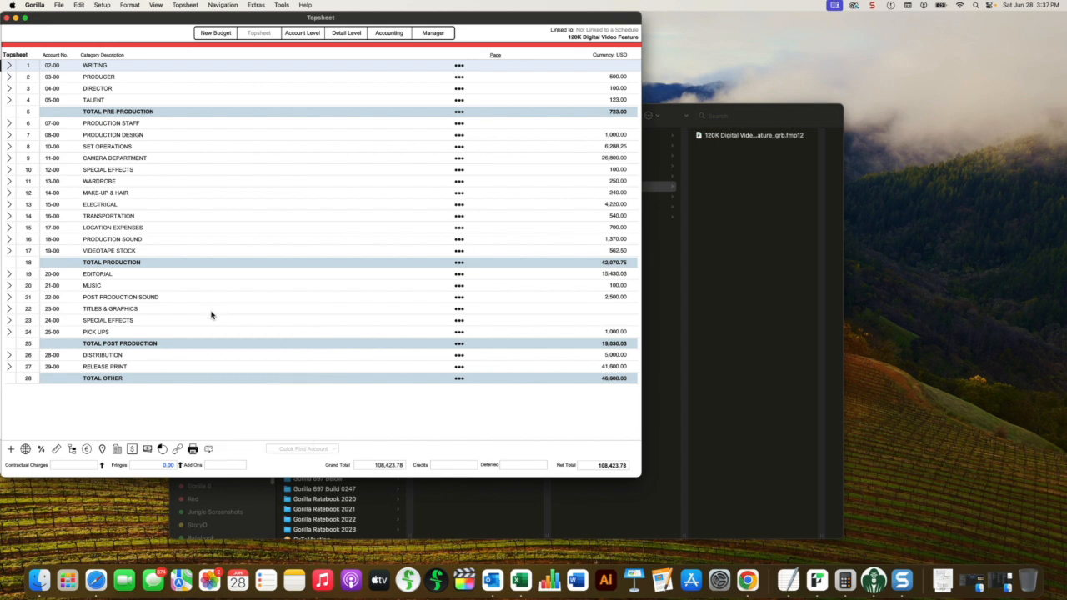
left_click(430, 34)
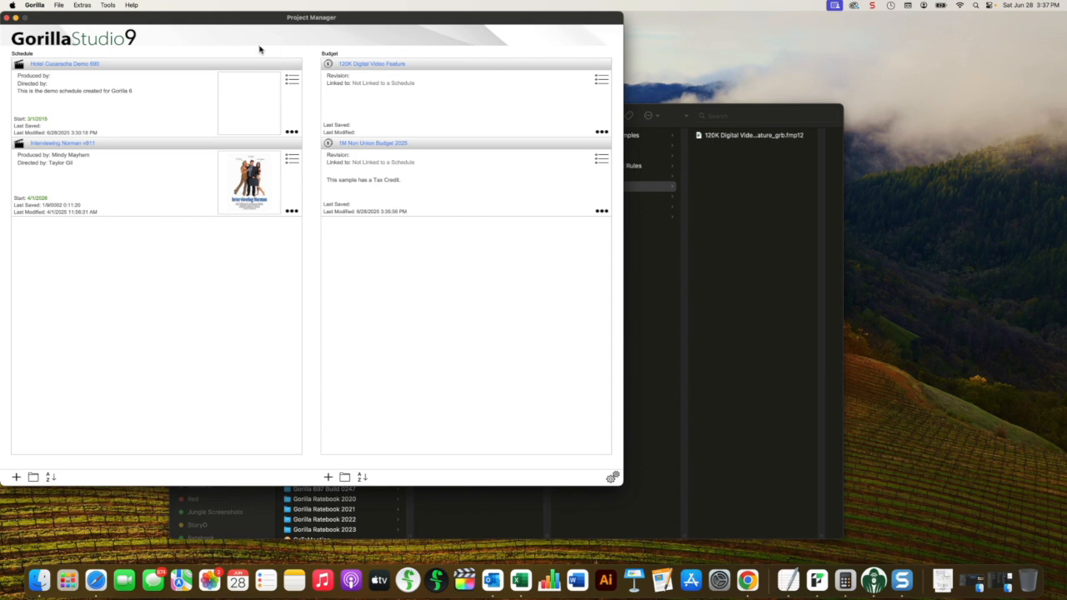
Step: Look over Gorilla 6's My Budgets folder in Finder, and switch to the Gorilla 6 Project Manager
left_click(647, 257)
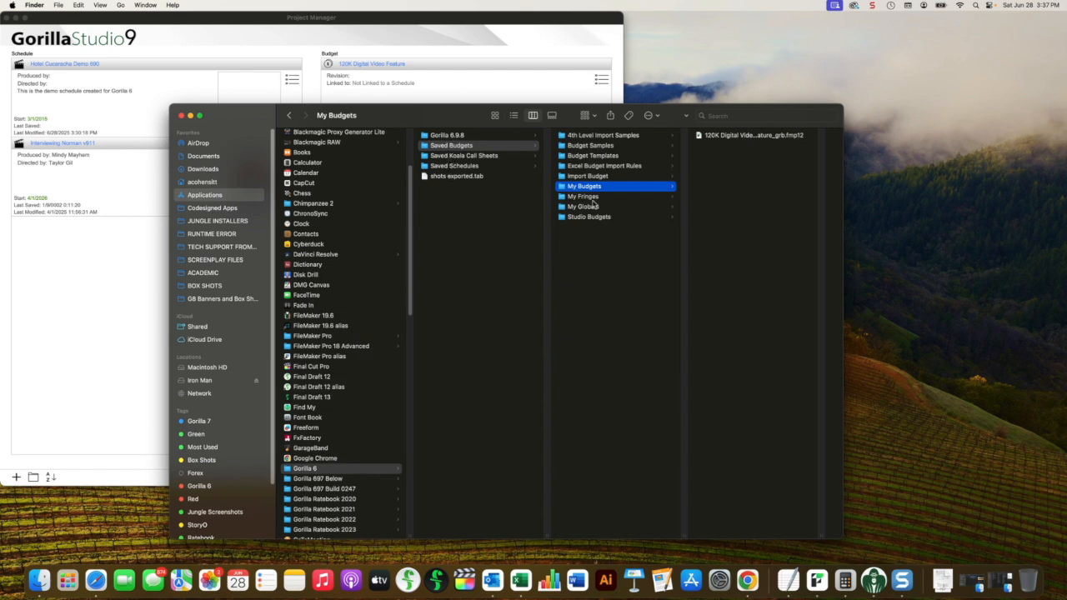
left_click_drag(424, 120, 423, 115)
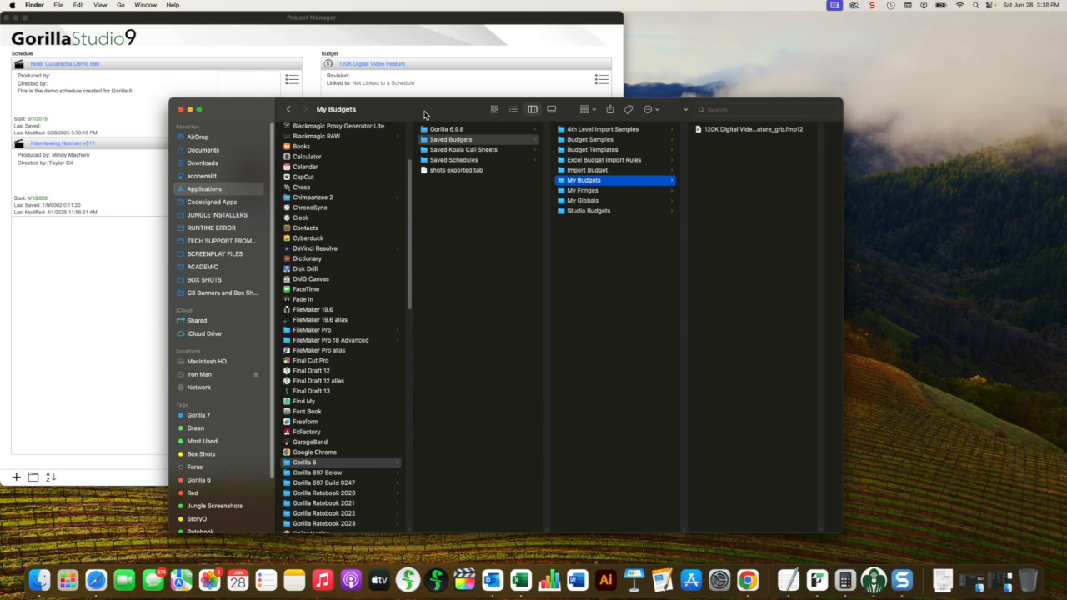
key("super+Tab")
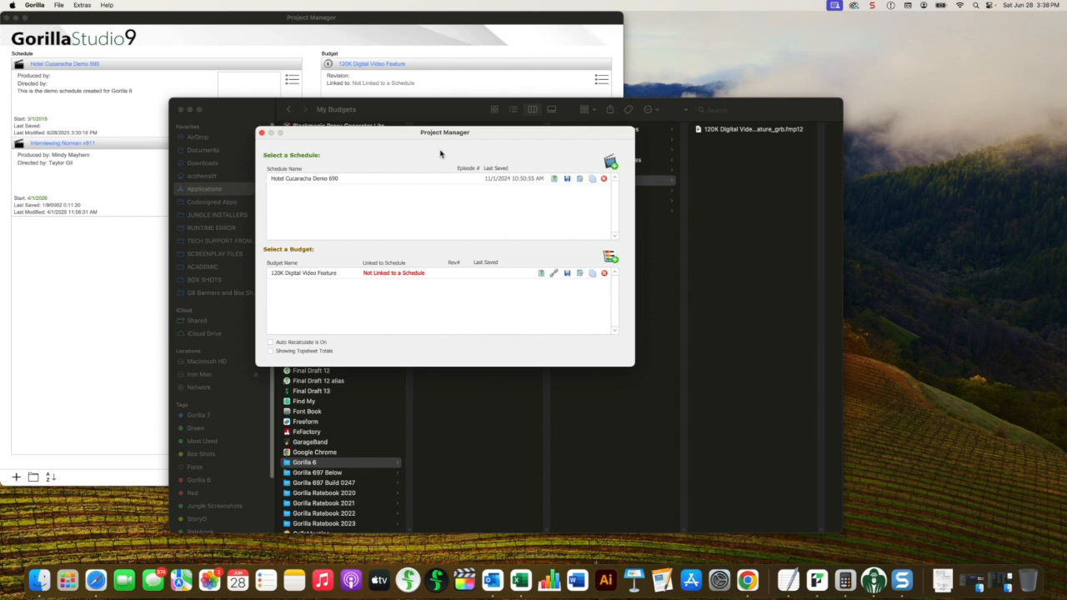
Step: Review the save options for the Hotel Cucaracha Demo 690 schedule in Gorilla 6, cancel saving, and return to the My Budgets folder in Finder
left_click(282, 177)
left_click(566, 179)
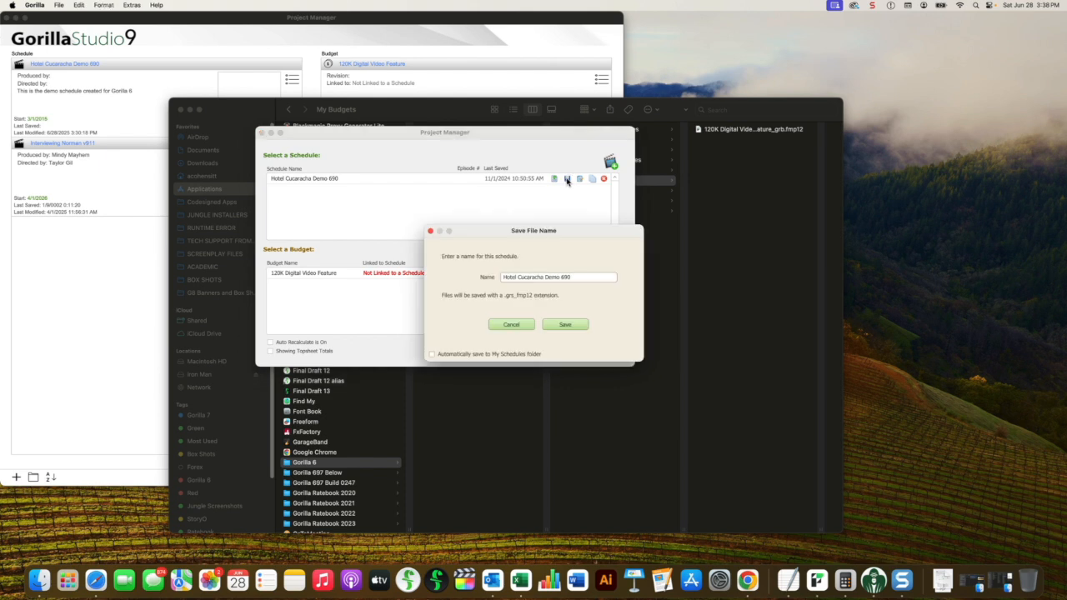
left_click_drag(552, 233, 463, 185)
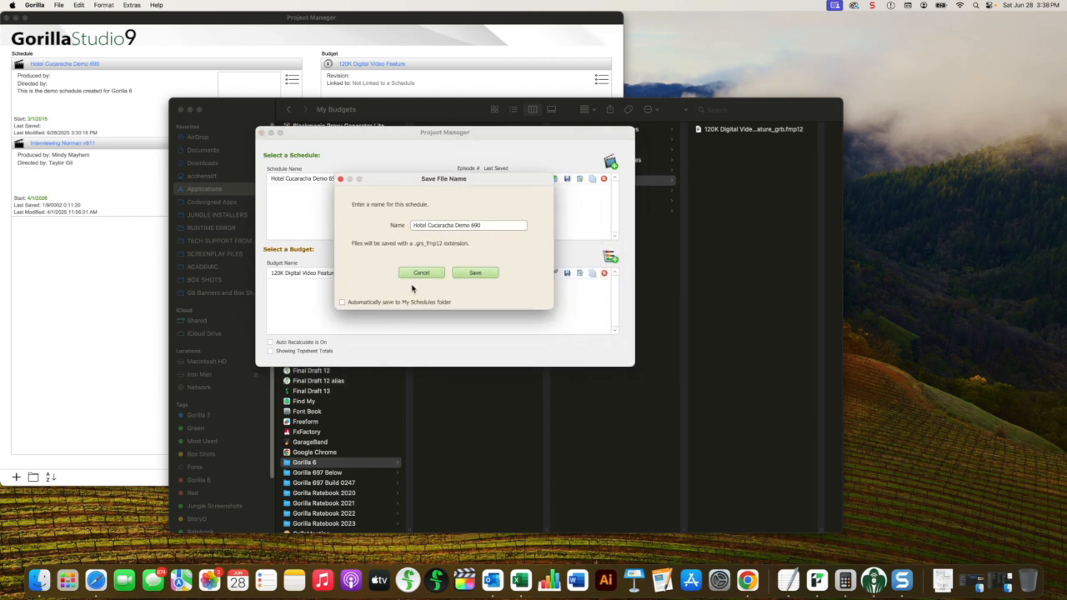
left_click(342, 302)
left_click(422, 273)
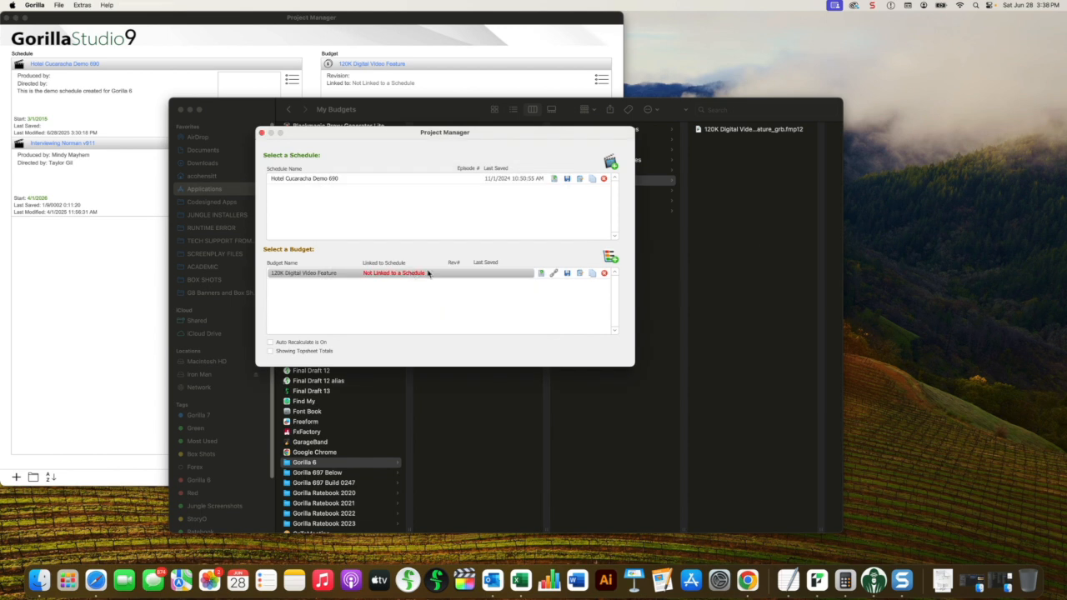
left_click(762, 238)
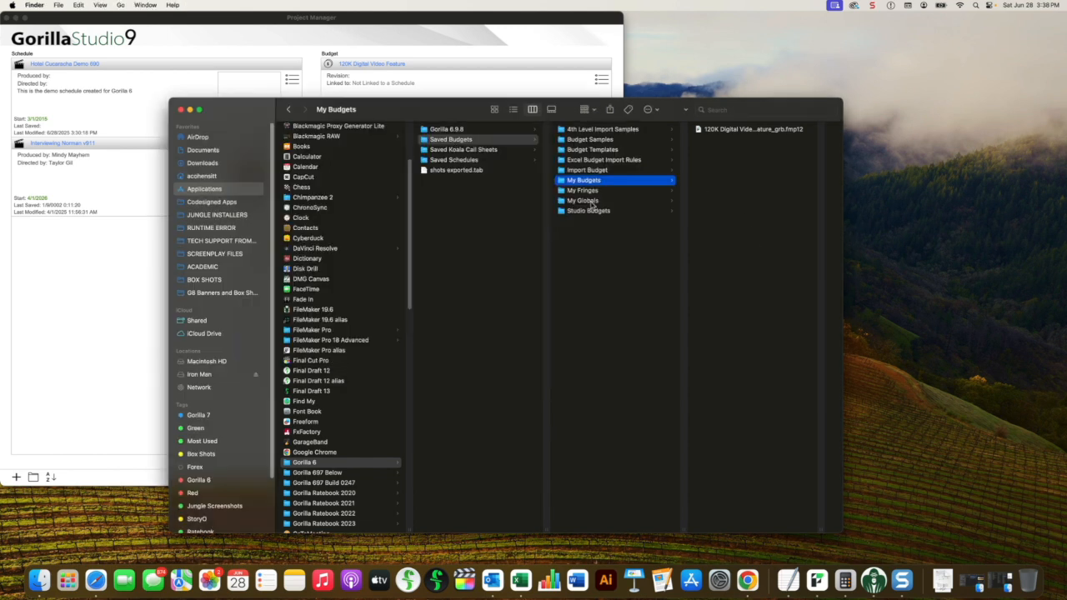
Step: Look at the schedule files in Gorilla 6's My Schedules folder in Finder, and switch to the Gorilla 6 Project Manager
left_click(454, 160)
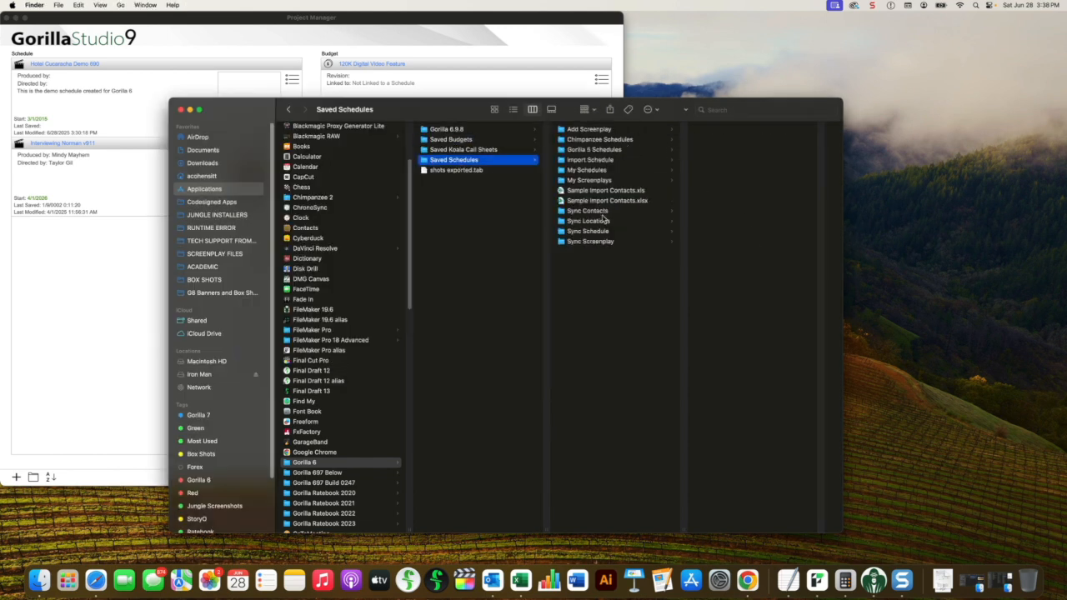
left_click(594, 172)
left_click(322, 45)
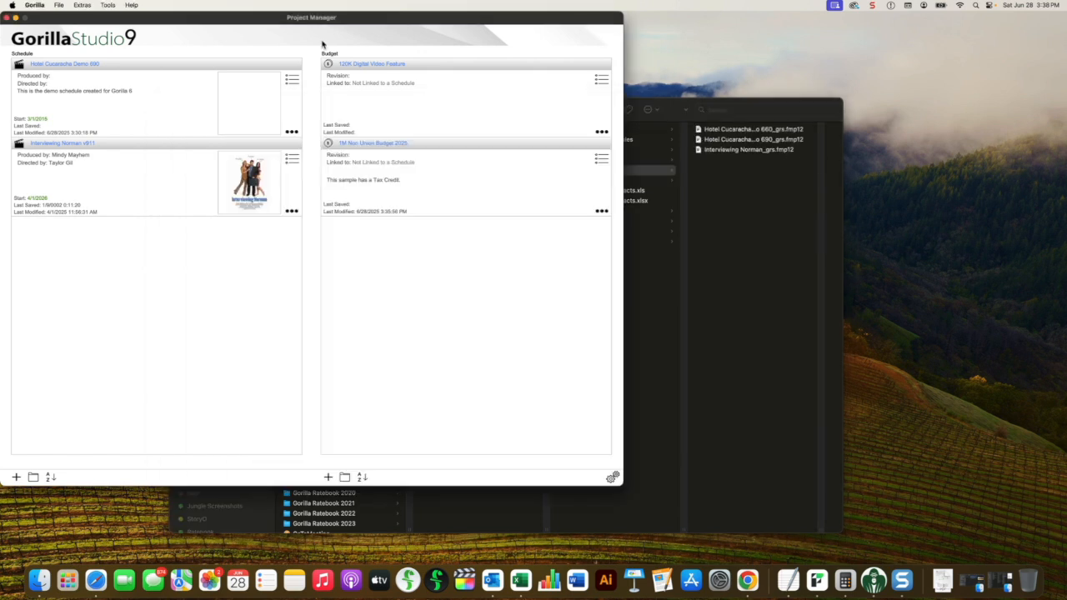
key("super+Tab")
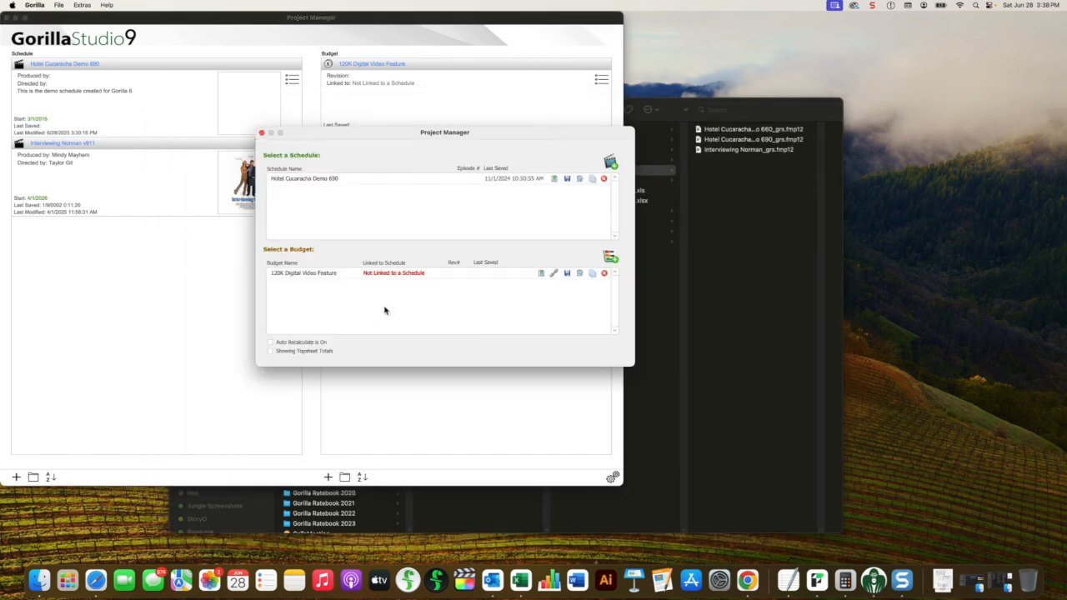
Step: Review the save options for the 120K Digital Video Feature budget in Gorilla 6, including automatic saving to My Budgets, and cancel saving
left_click(566, 275)
left_click_drag(552, 235, 455, 192)
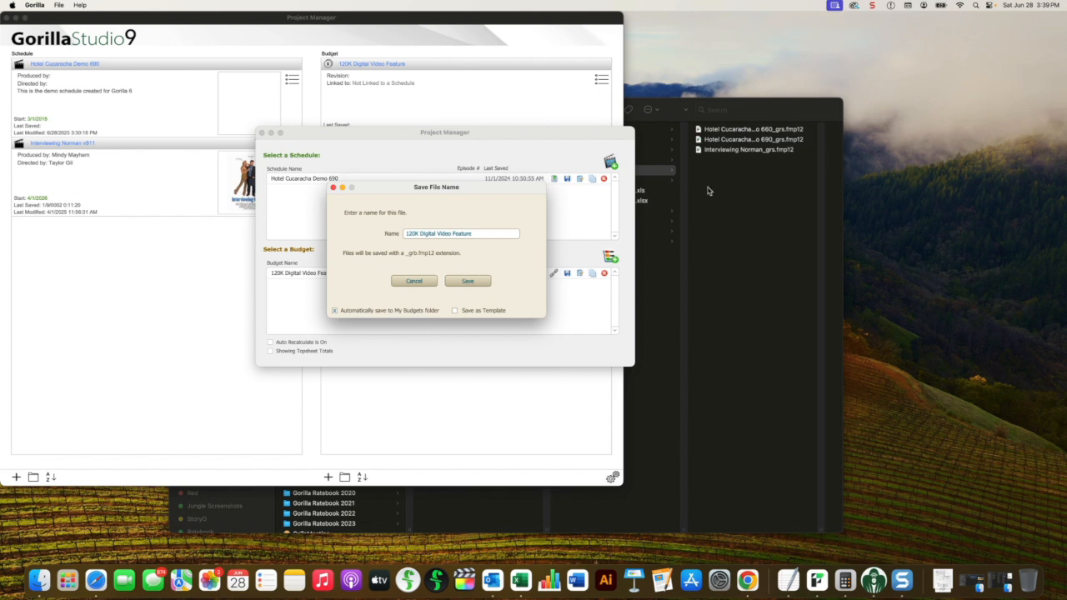
left_click(399, 283)
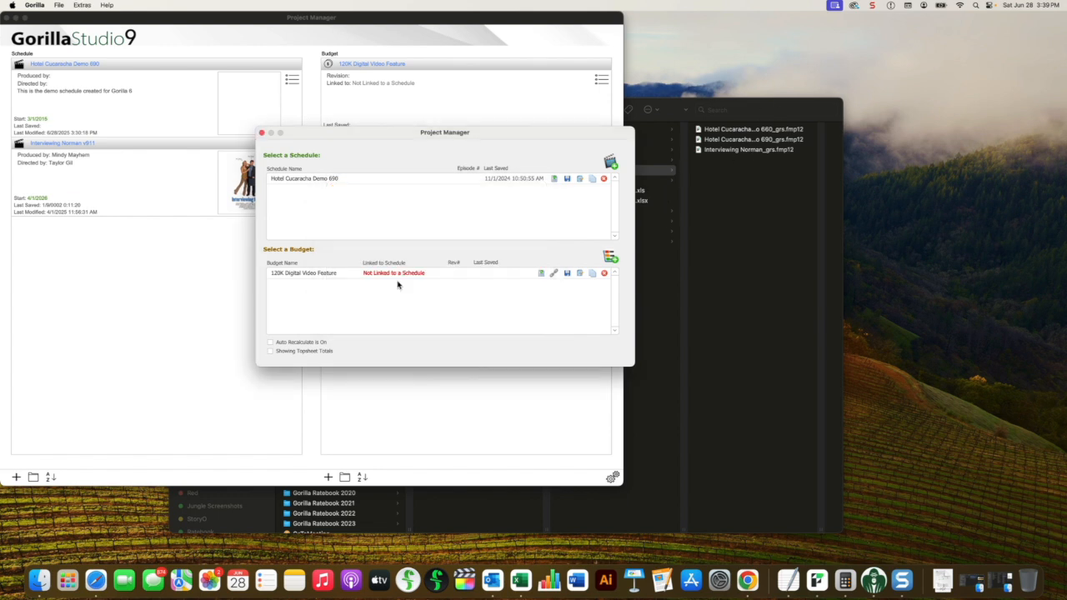
Step: Switch to Finder and look at the Budget Samples and My Budgets folders inside Gorilla 6's Saved Budgets folder
left_click(732, 289)
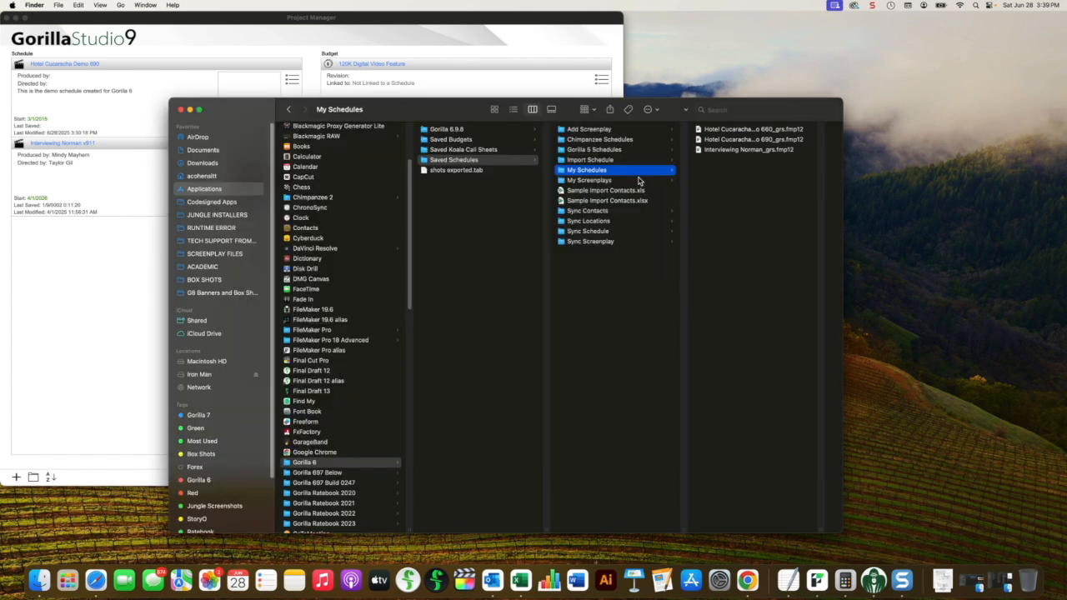
left_click(458, 140)
left_click(617, 142)
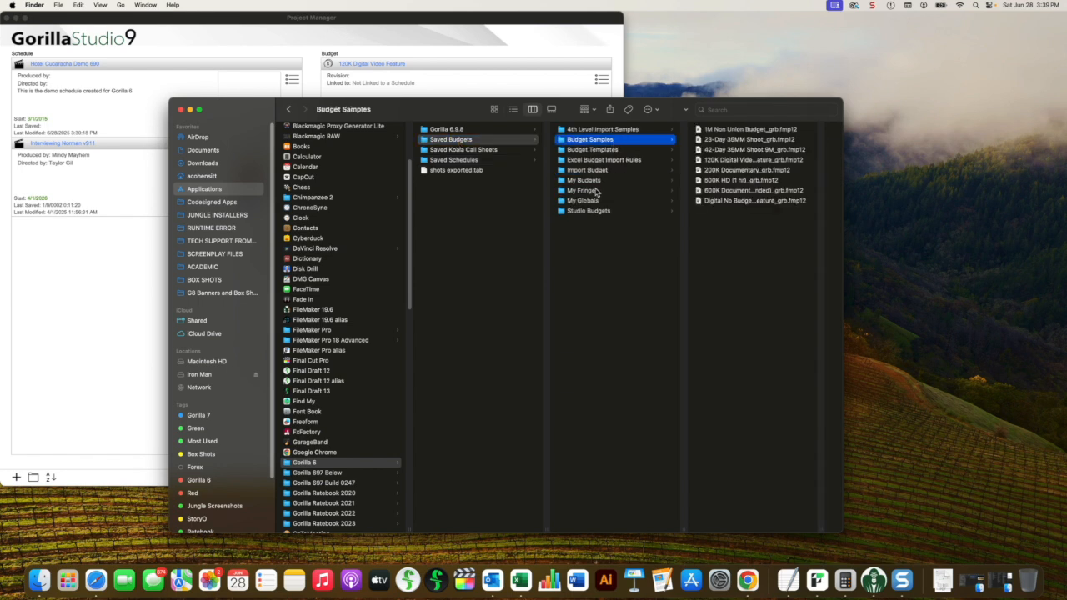
left_click(597, 181)
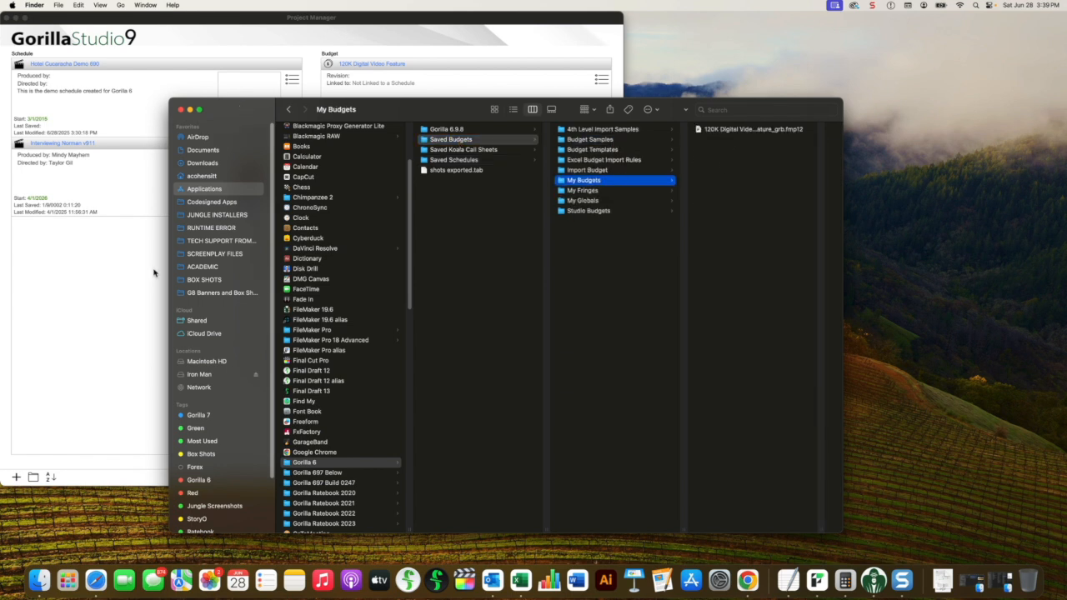
Step: Switch to Gorilla 6 and quit it, then compress the Gorilla 6 folder in Applications using Finder
key("super+Tab")
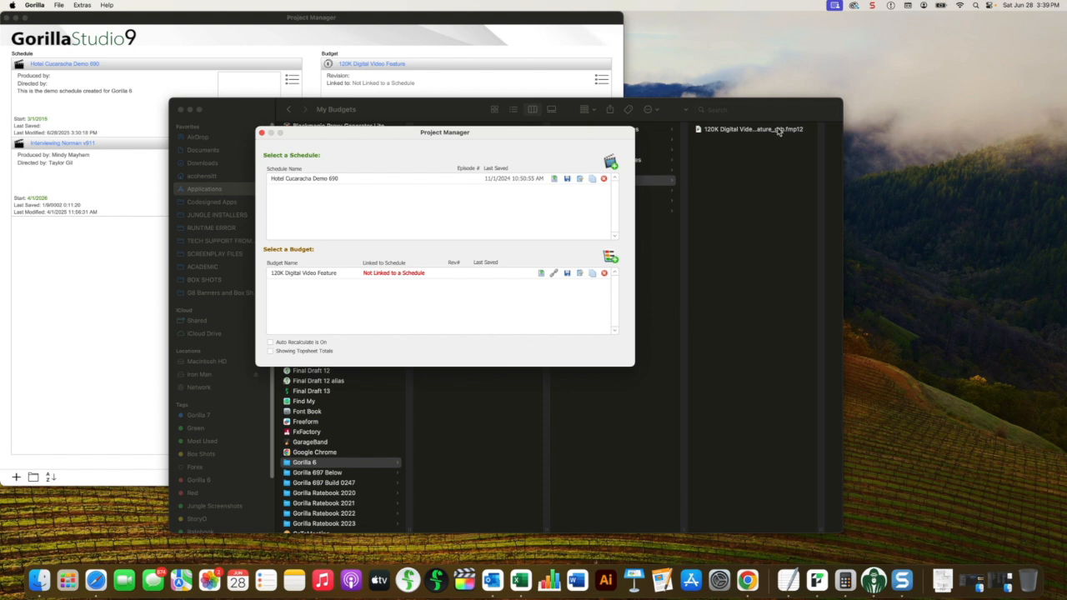
left_click(442, 180)
left_click(37, 5)
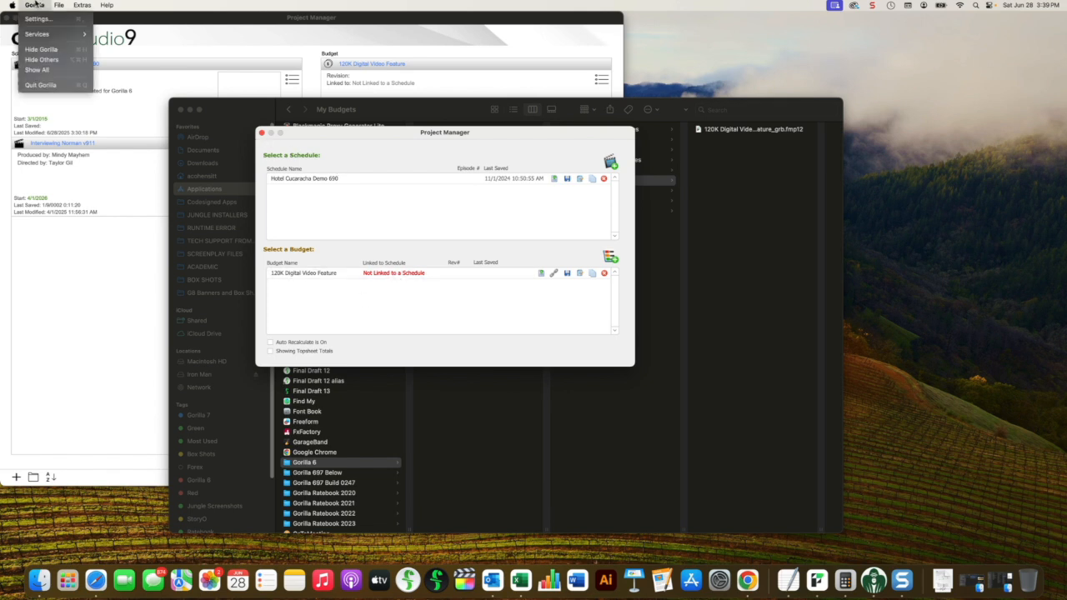
left_click(46, 85)
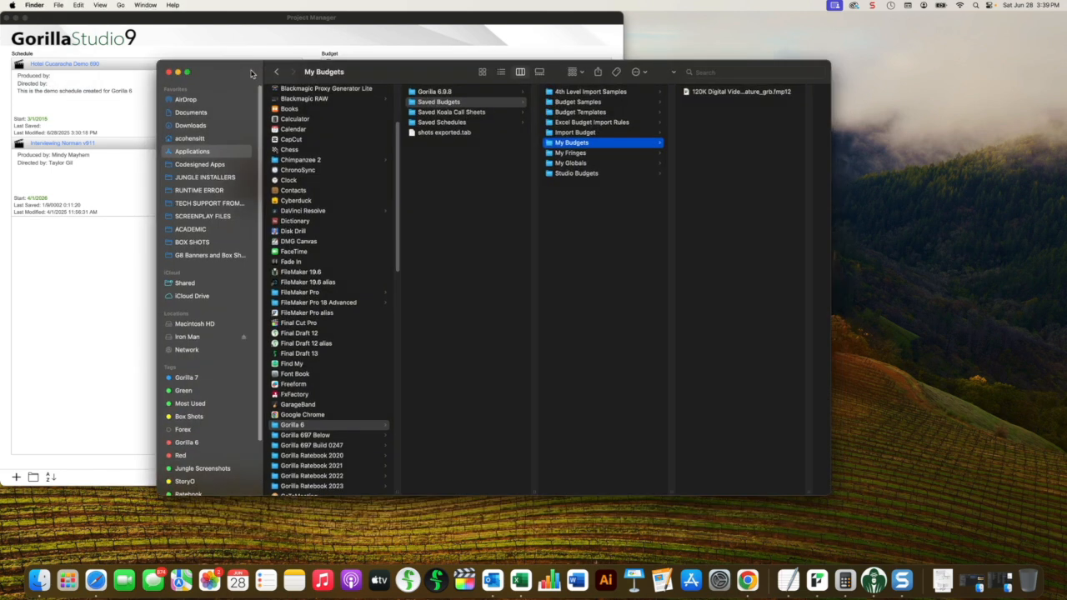
right_click(275, 428)
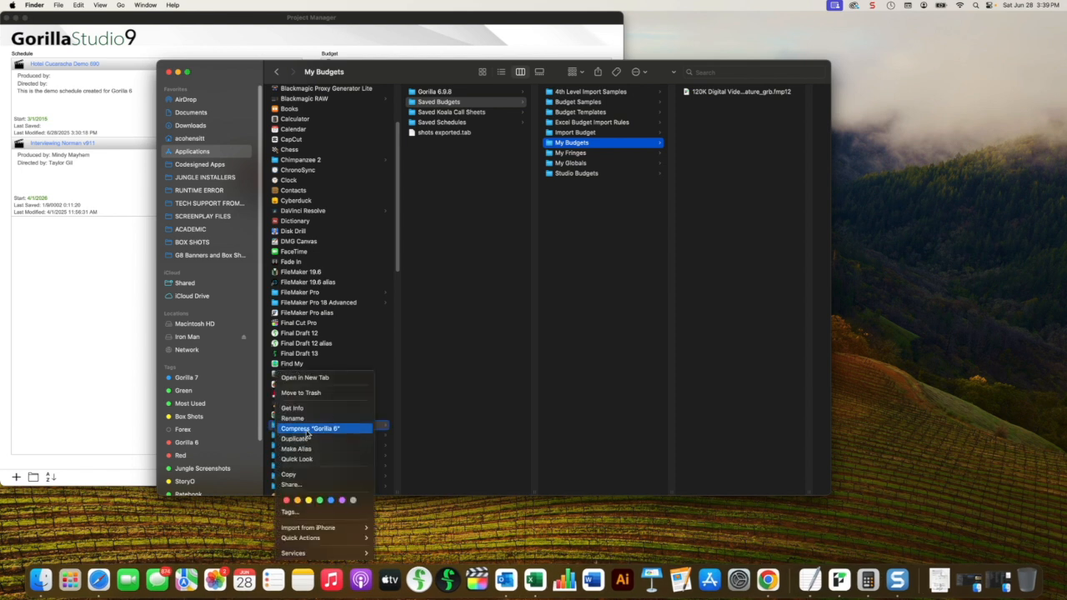
left_click(307, 429)
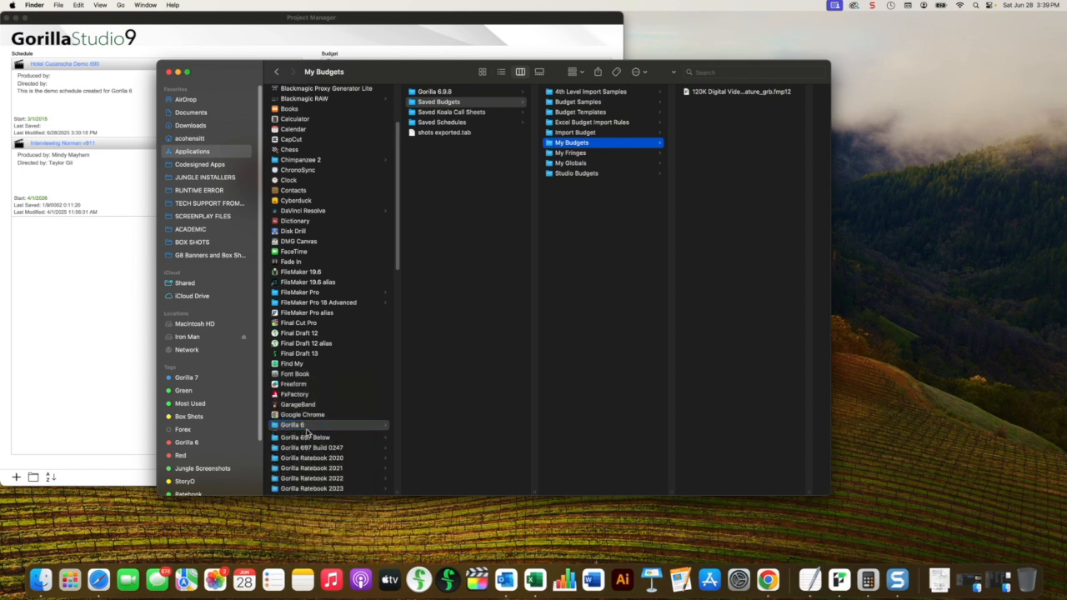